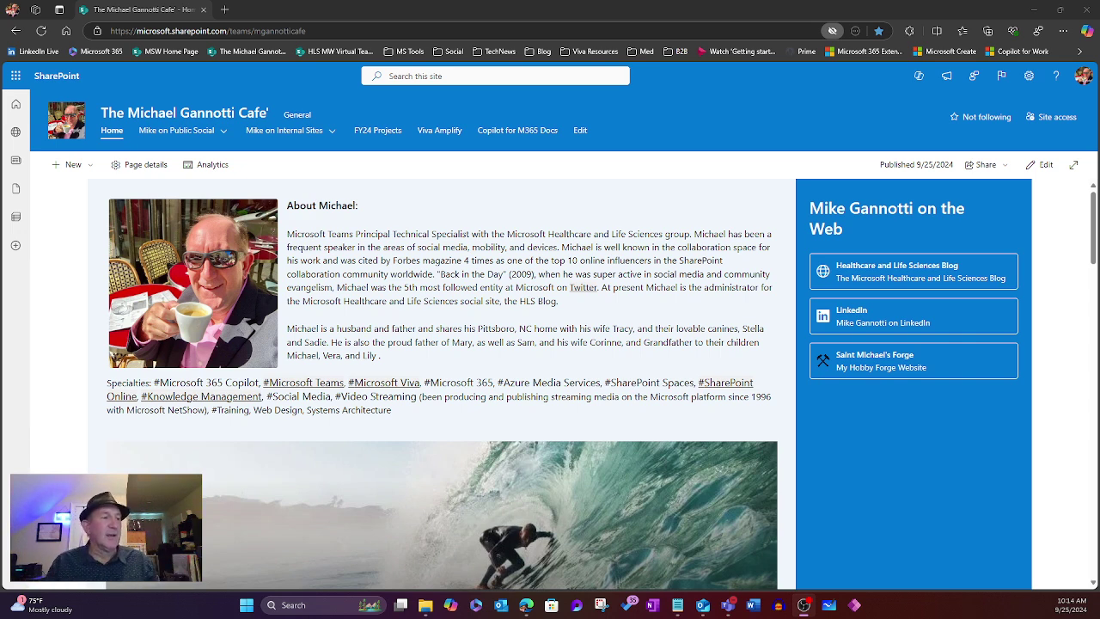
- Go from the site home page through Site contents into the Demo Document Library
{"action": "scroll", "coordinate": [653, 442], "scroll_direction": "down", "scroll_amount": 5}
{"action": "scroll", "coordinate": [660, 442], "scroll_direction": "down", "scroll_amount": 3}
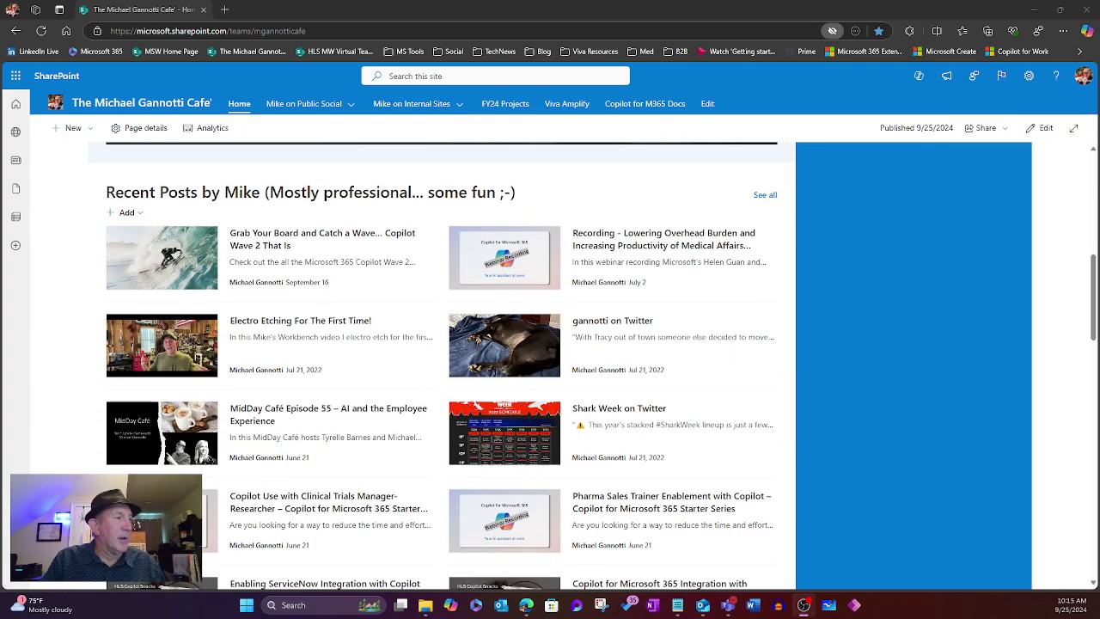
{"action": "scroll", "coordinate": [384, 461], "scroll_direction": "down", "scroll_amount": 5}
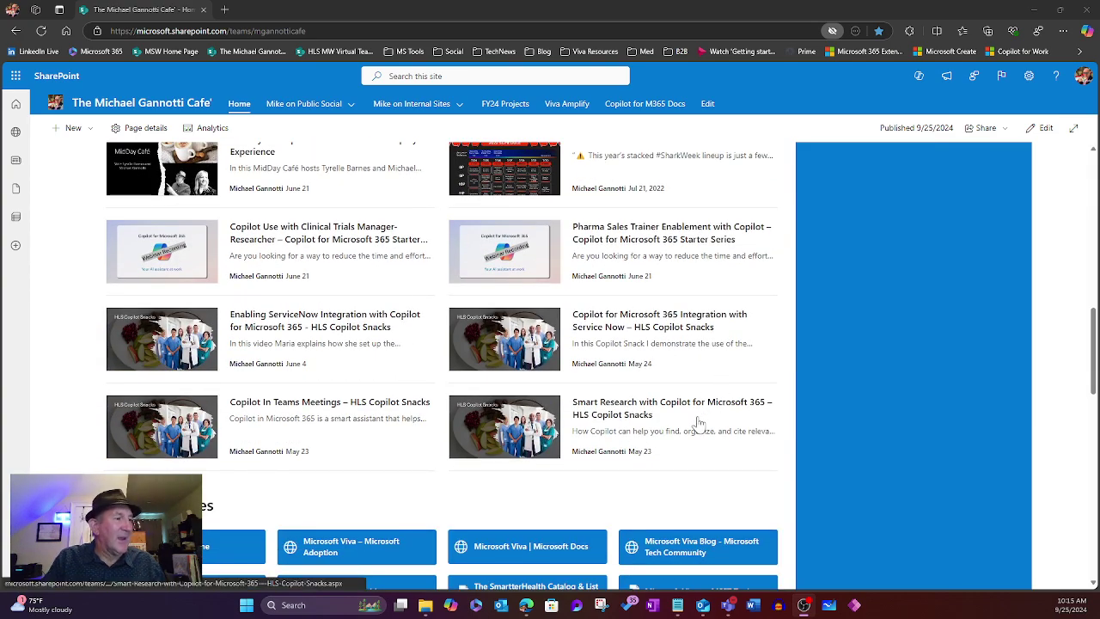
{"action": "scroll", "coordinate": [123, 338], "scroll_direction": "down", "scroll_amount": 3}
{"action": "scroll", "coordinate": [662, 432], "scroll_direction": "up", "scroll_amount": 20}
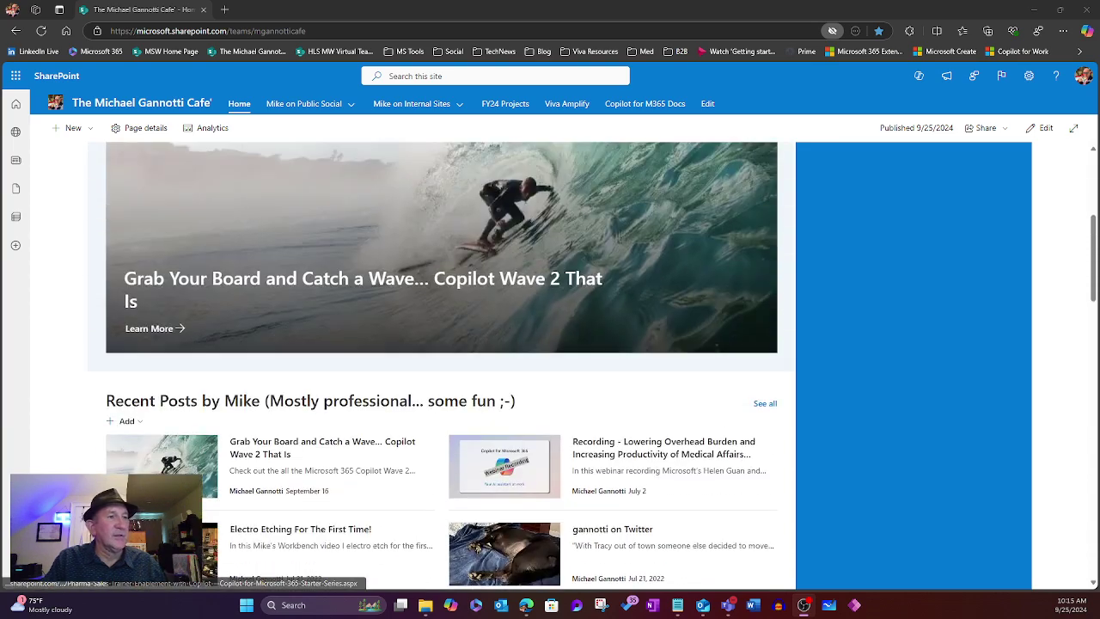
{"action": "scroll", "coordinate": [563, 343], "scroll_direction": "up", "scroll_amount": 1}
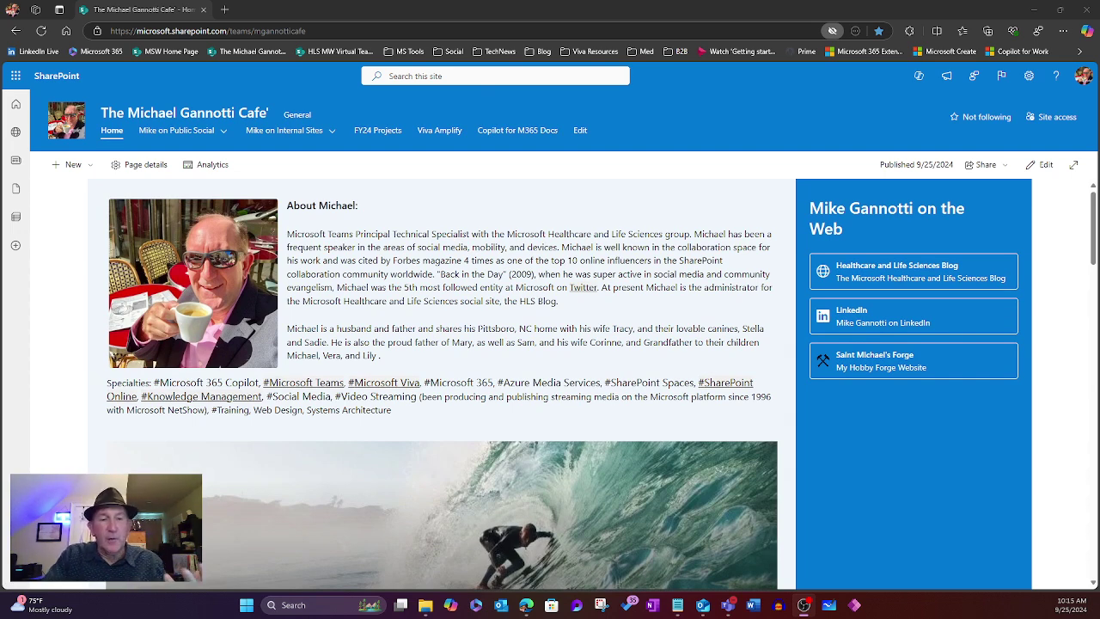
{"action": "left_click", "coordinate": [1029, 77]}
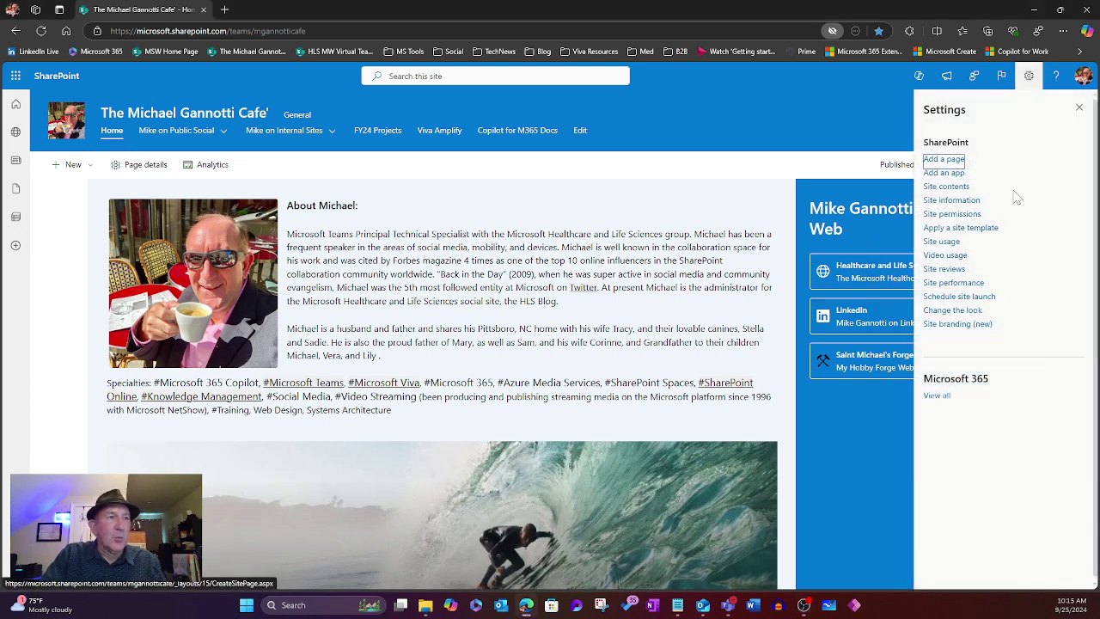
{"action": "left_click", "coordinate": [945, 187]}
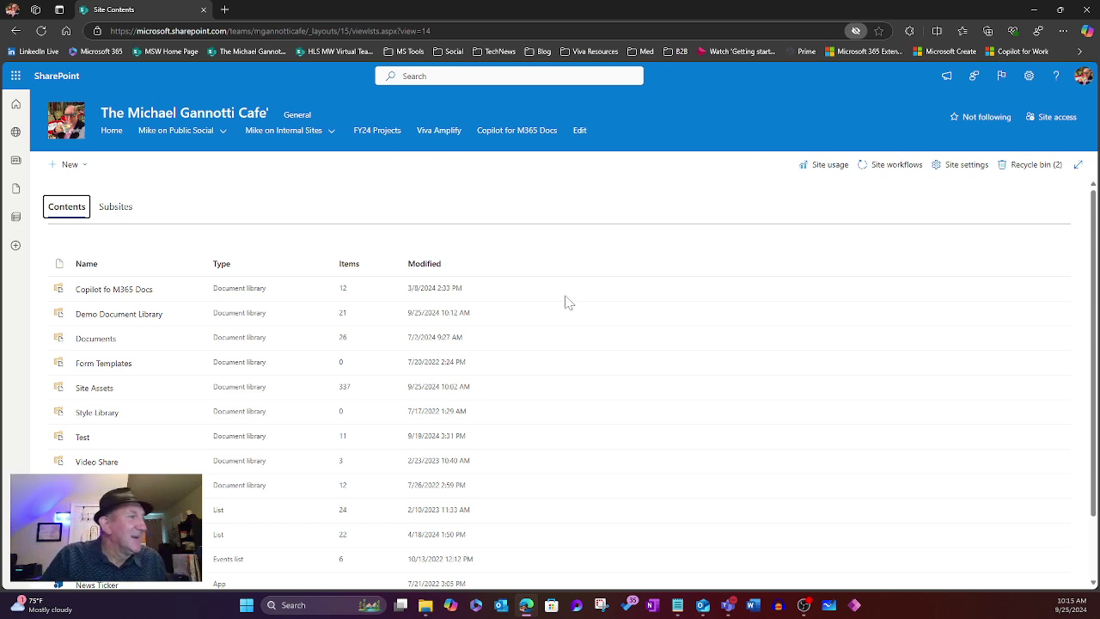
{"action": "left_click", "coordinate": [114, 315]}
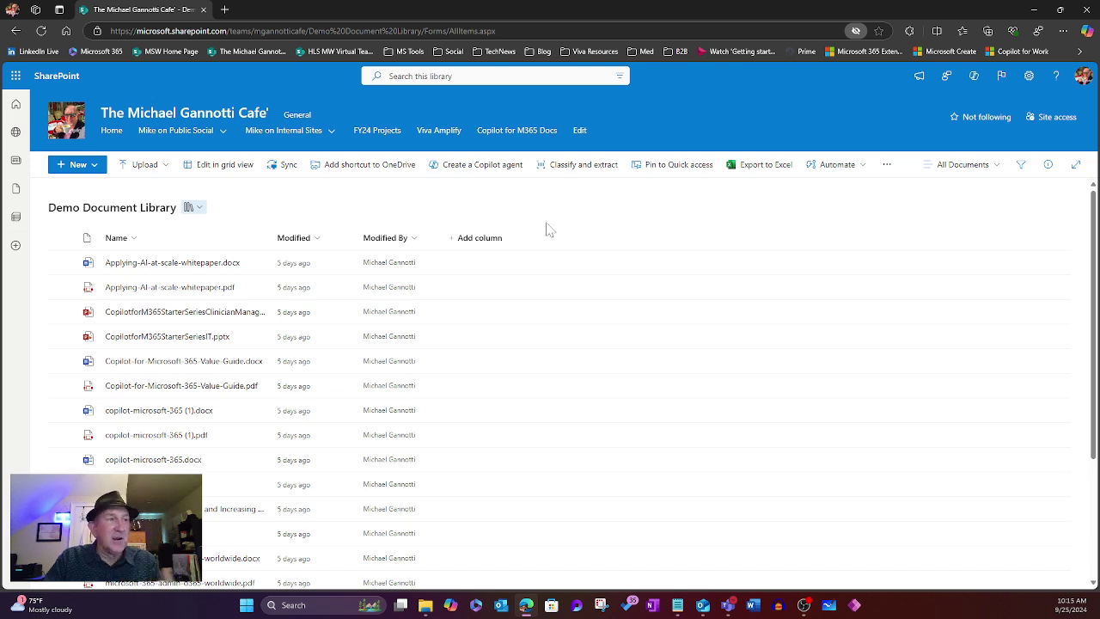
- Create a Copilot agent from the Demo Document Library's command bar
{"action": "left_click", "coordinate": [464, 172]}
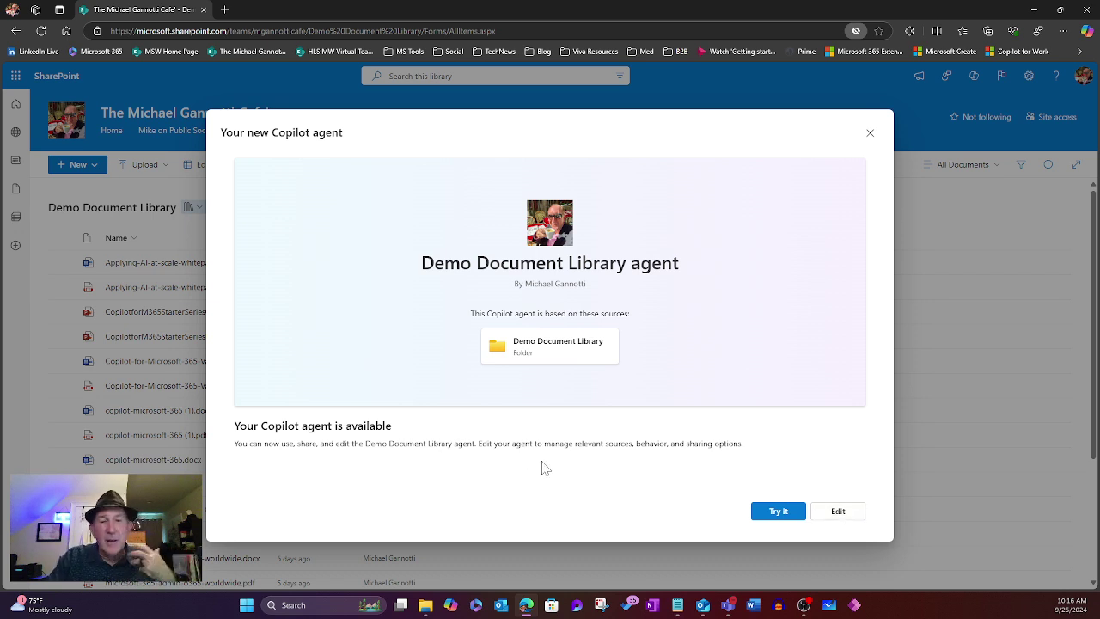
- Open the new agent's chat panel showing its three starter prompts
{"action": "left_click", "coordinate": [770, 513]}
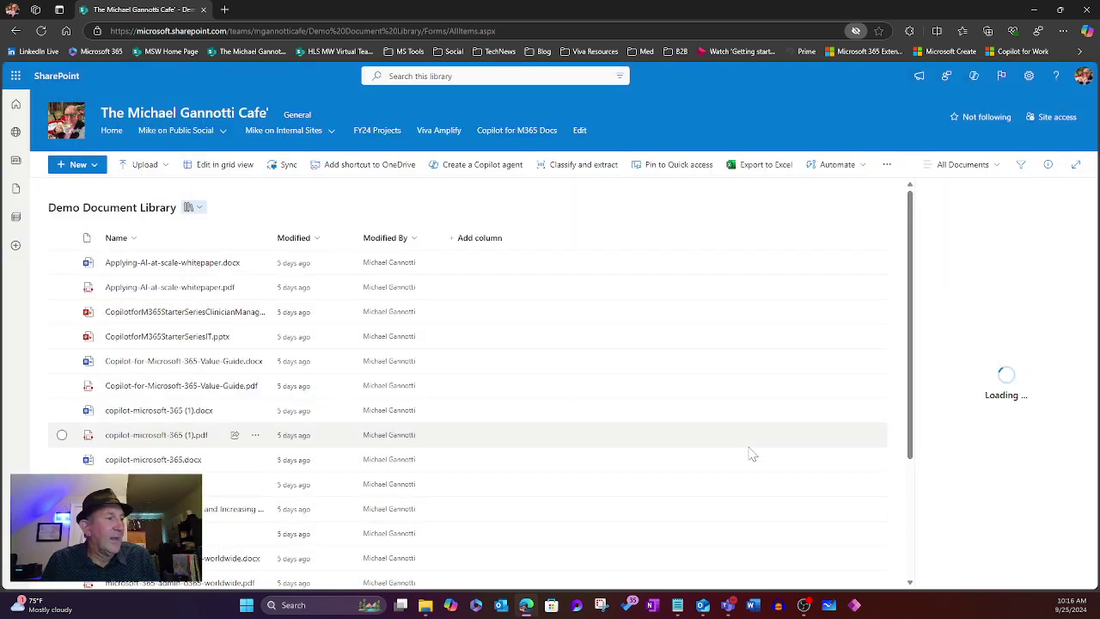
{"action": "scroll", "coordinate": [722, 380], "scroll_direction": "down", "scroll_amount": 1}
{"action": "scroll", "coordinate": [722, 379], "scroll_direction": "down", "scroll_amount": 4}
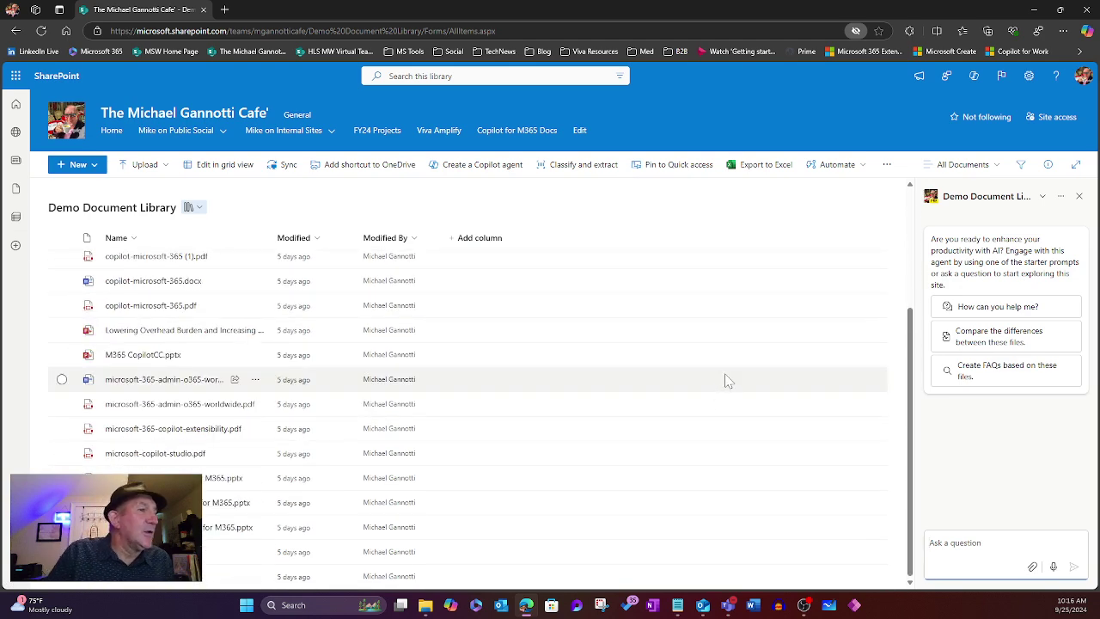
{"action": "scroll", "coordinate": [726, 380], "scroll_direction": "up", "scroll_amount": 4}
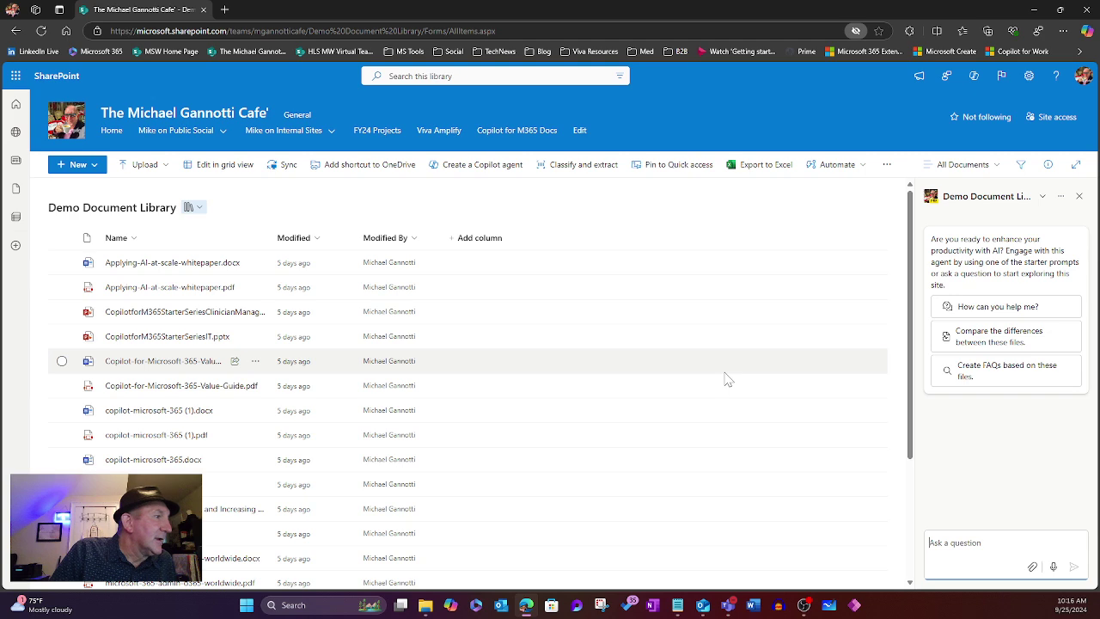
{"action": "scroll", "coordinate": [727, 380], "scroll_direction": "down", "scroll_amount": 4}
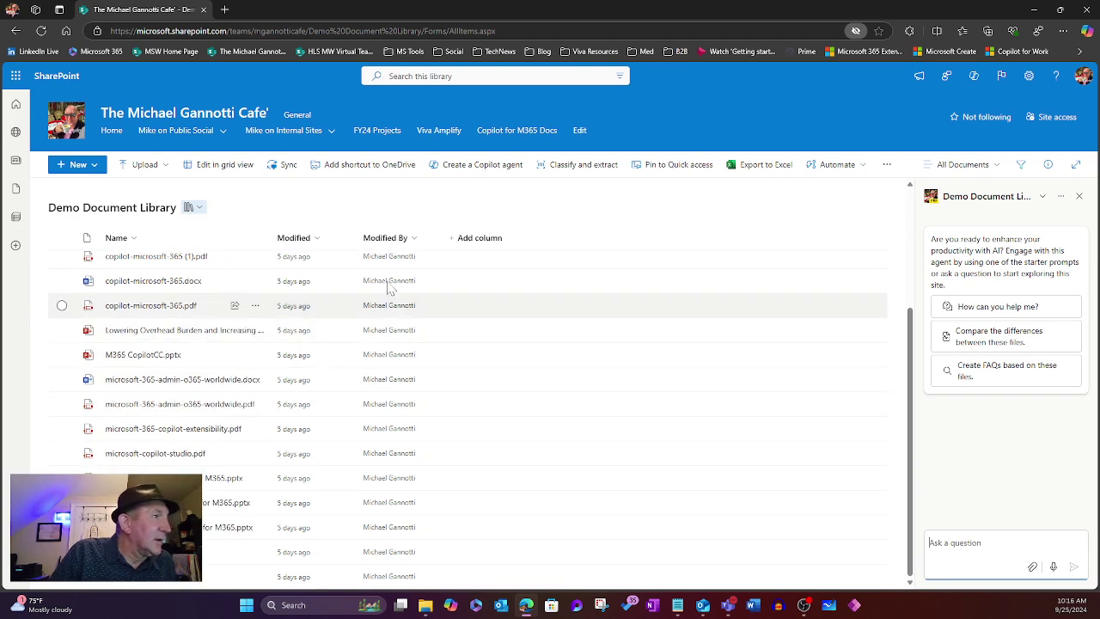
- Refresh the library so the agent's .copilot file appears in the file list
{"action": "right_click", "coordinate": [456, 355]}
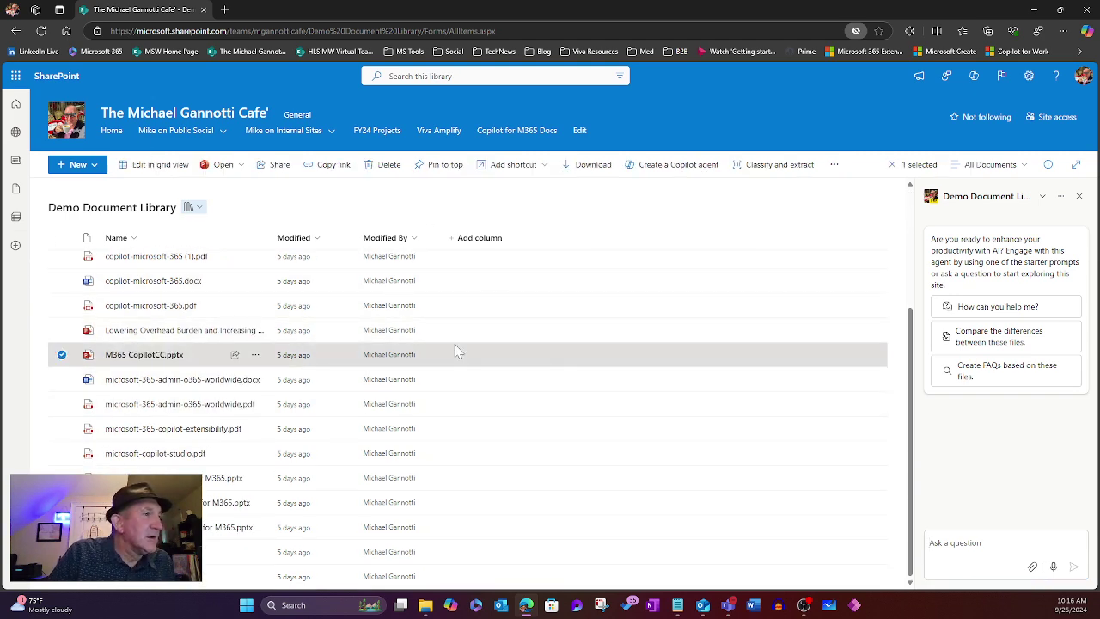
{"action": "left_click", "coordinate": [62, 356]}
{"action": "left_click", "coordinate": [40, 31]}
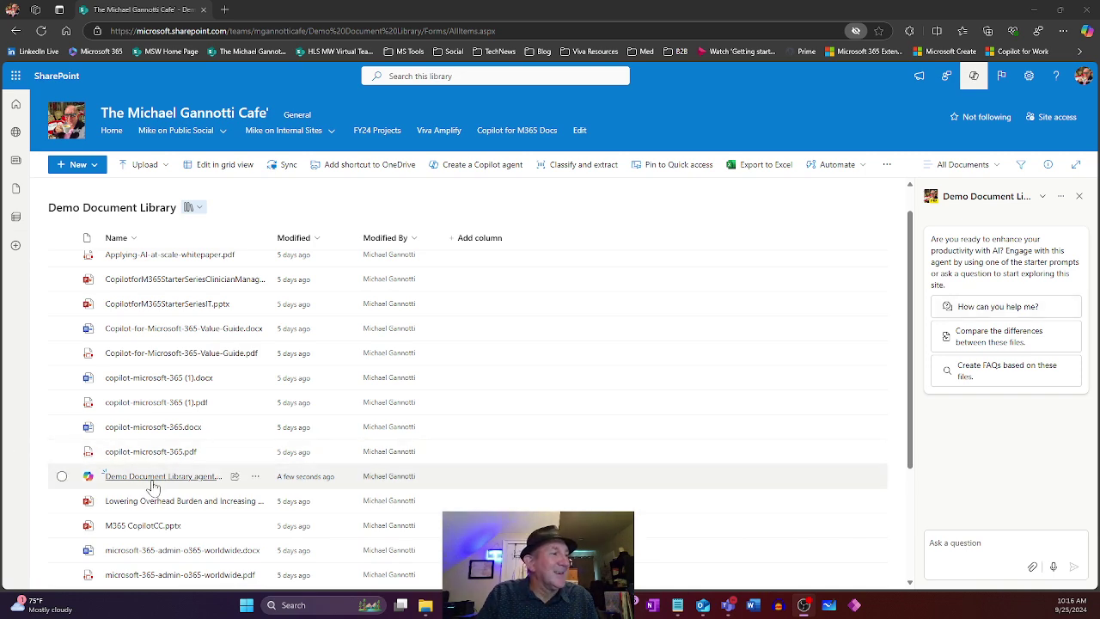
{"action": "mouse_move", "coordinate": [153, 486]}
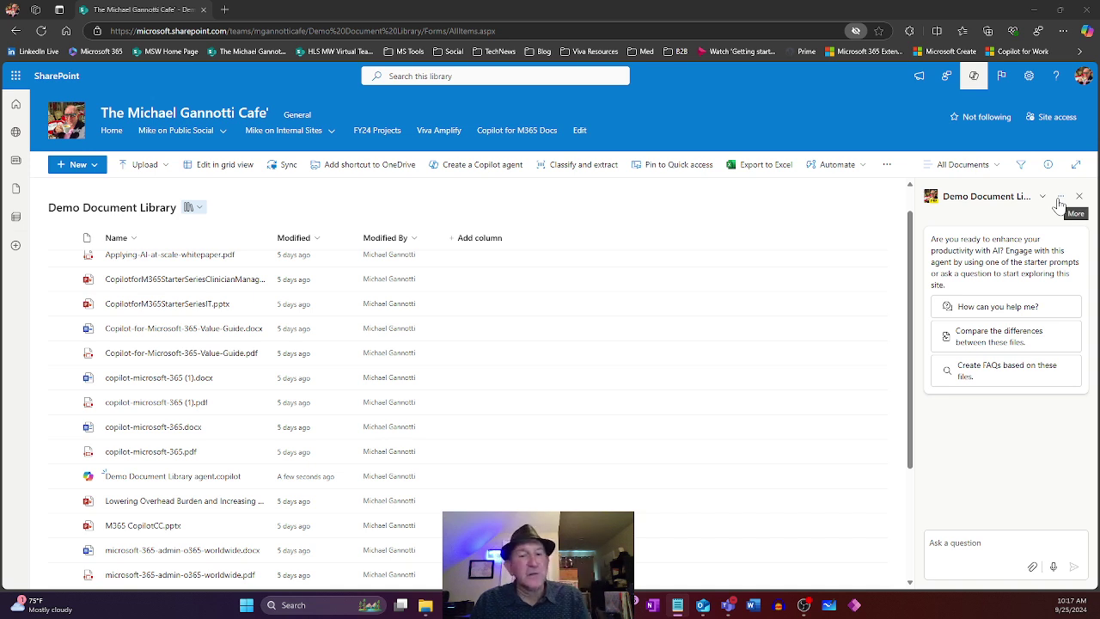
- Open the agent editor and rename the agent to 'Demo Copilot Agent'
{"action": "left_click", "coordinate": [1059, 205]}
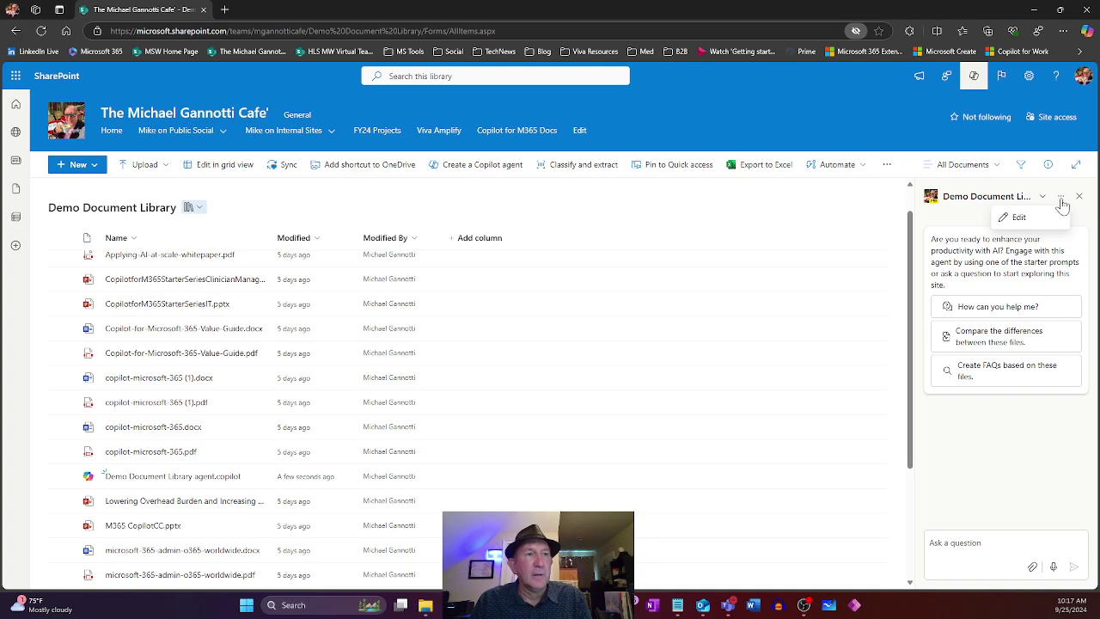
{"action": "left_click", "coordinate": [1024, 215]}
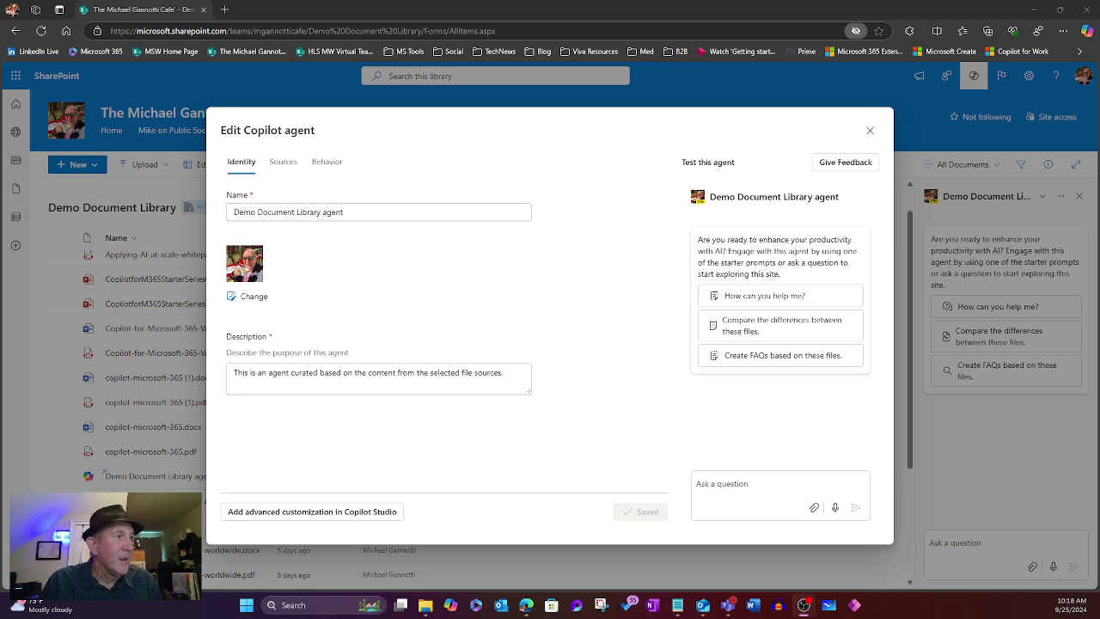
{"action": "left_click_drag", "start_coordinate": [370, 212], "coordinate": [257, 212]}
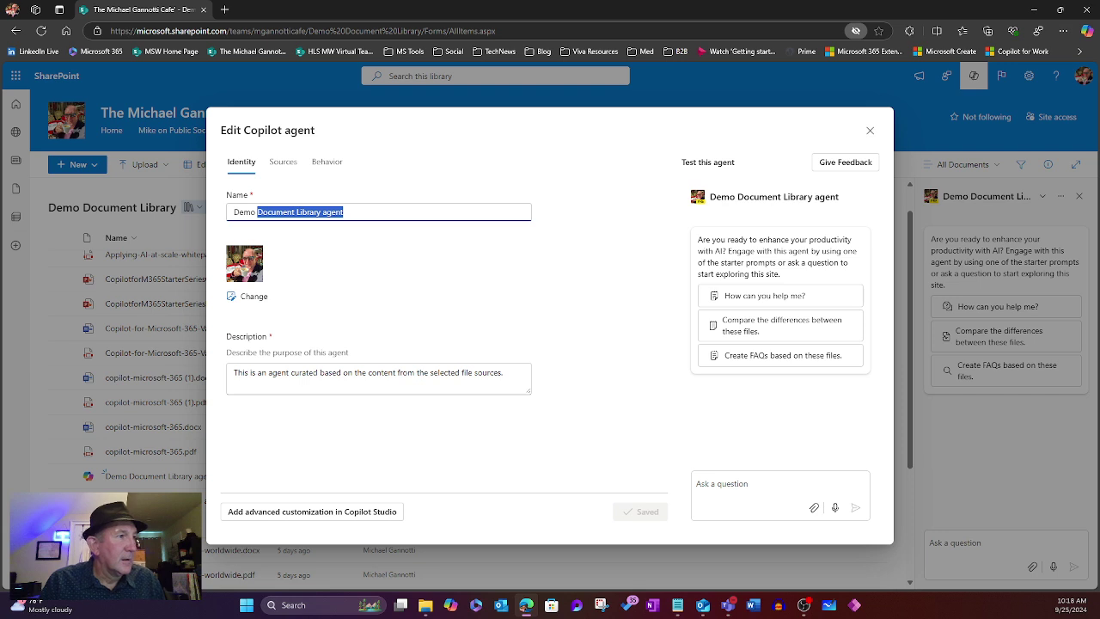
{"action": "type", "text": "Copil"}
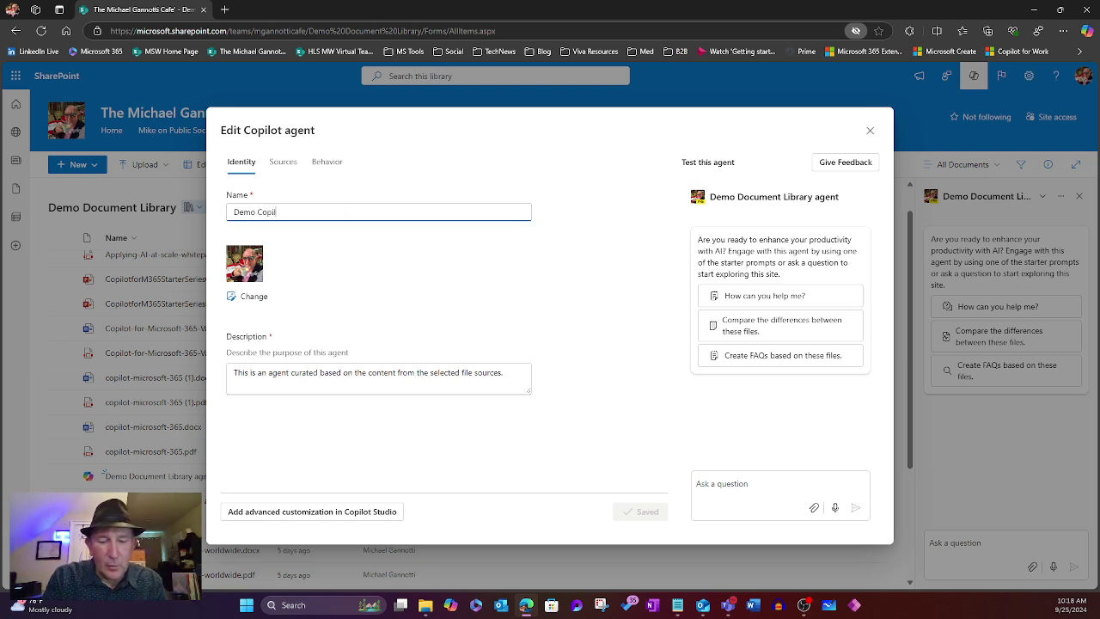
{"action": "type", "text": "ot Agent"}
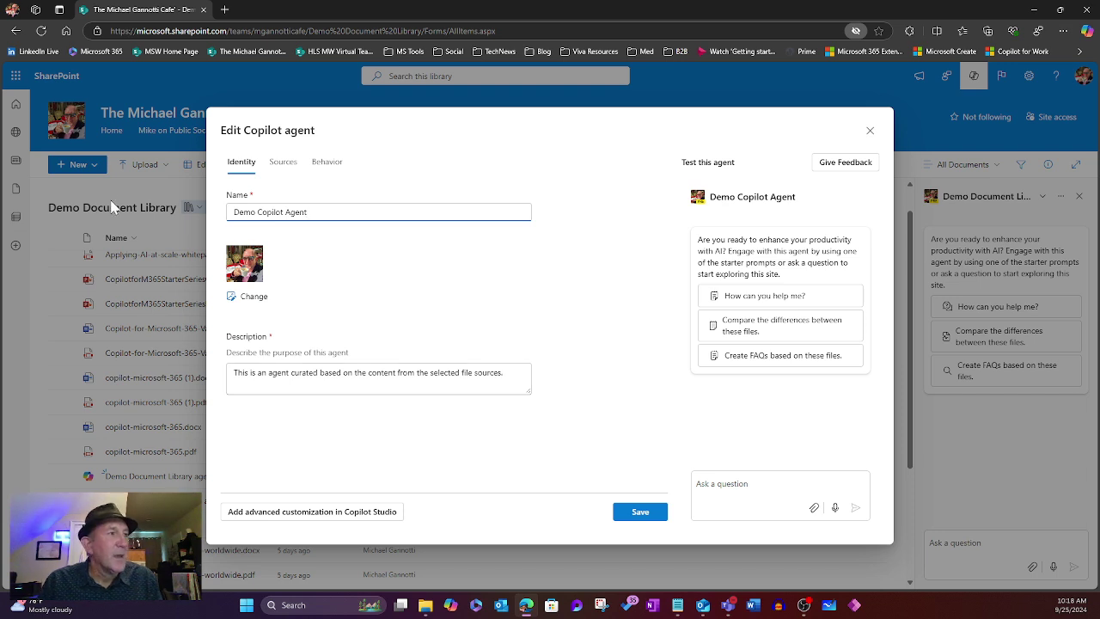
- Review the agent's Sources tab, browsing for extra libraries but adding none
{"action": "left_click", "coordinate": [284, 163]}
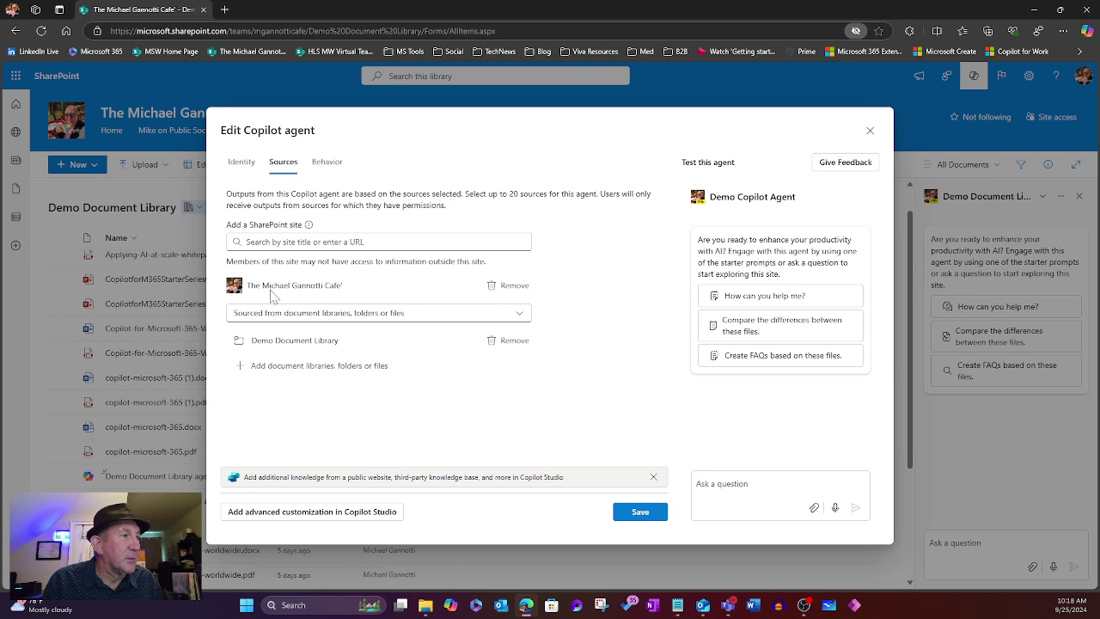
{"action": "left_click", "coordinate": [246, 242]}
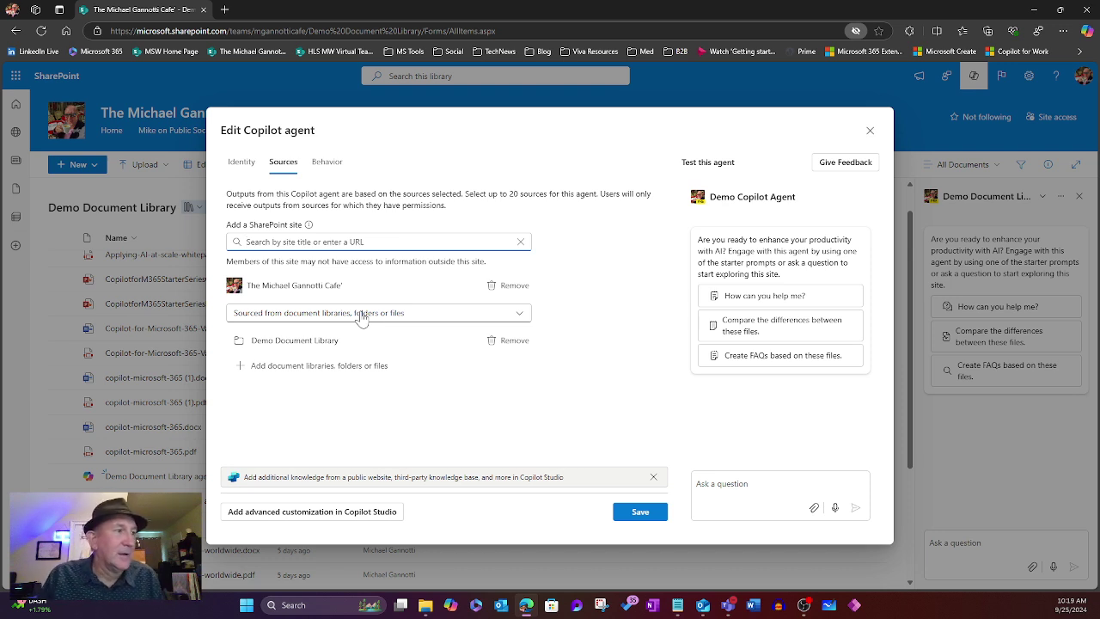
{"action": "left_click", "coordinate": [269, 368]}
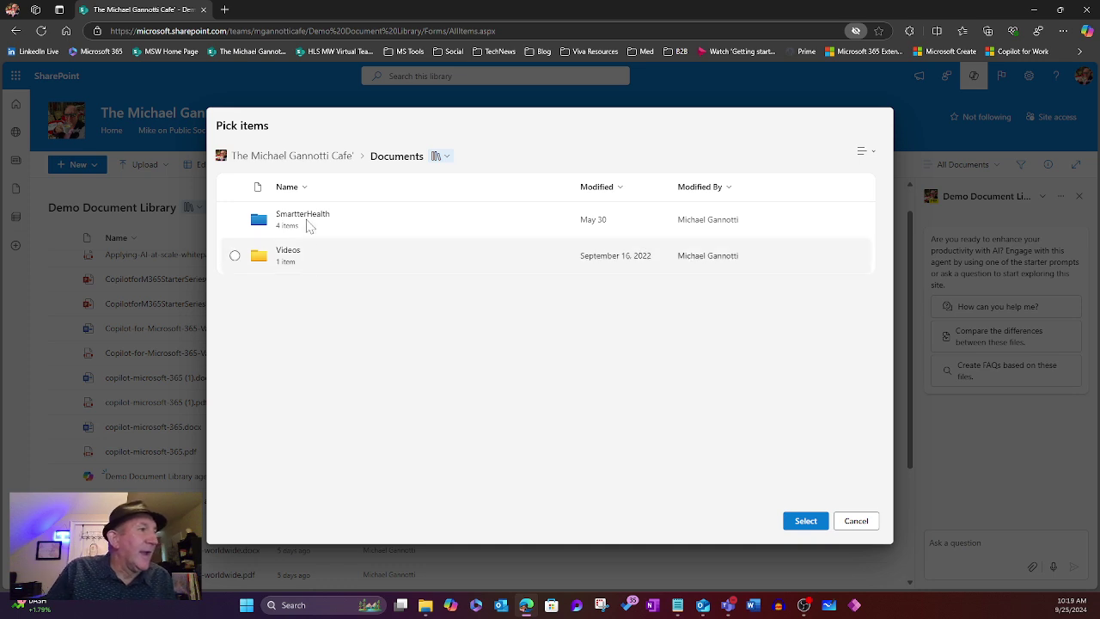
{"action": "left_click", "coordinate": [856, 521]}
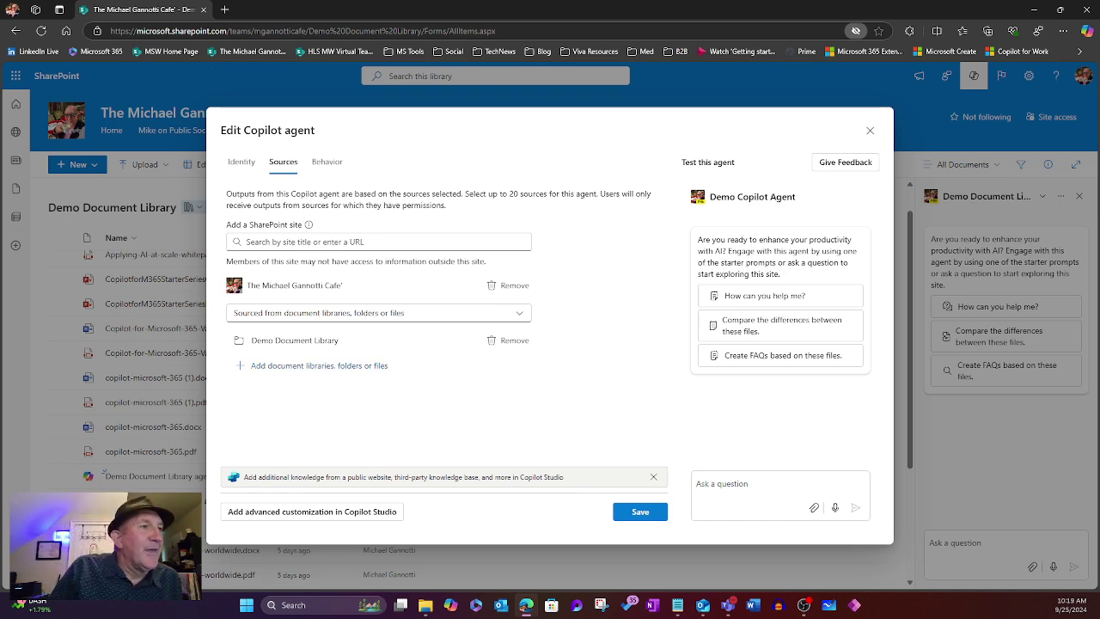
- Replace the first starter prompt with the new summary prompt text
{"action": "left_click", "coordinate": [335, 169]}
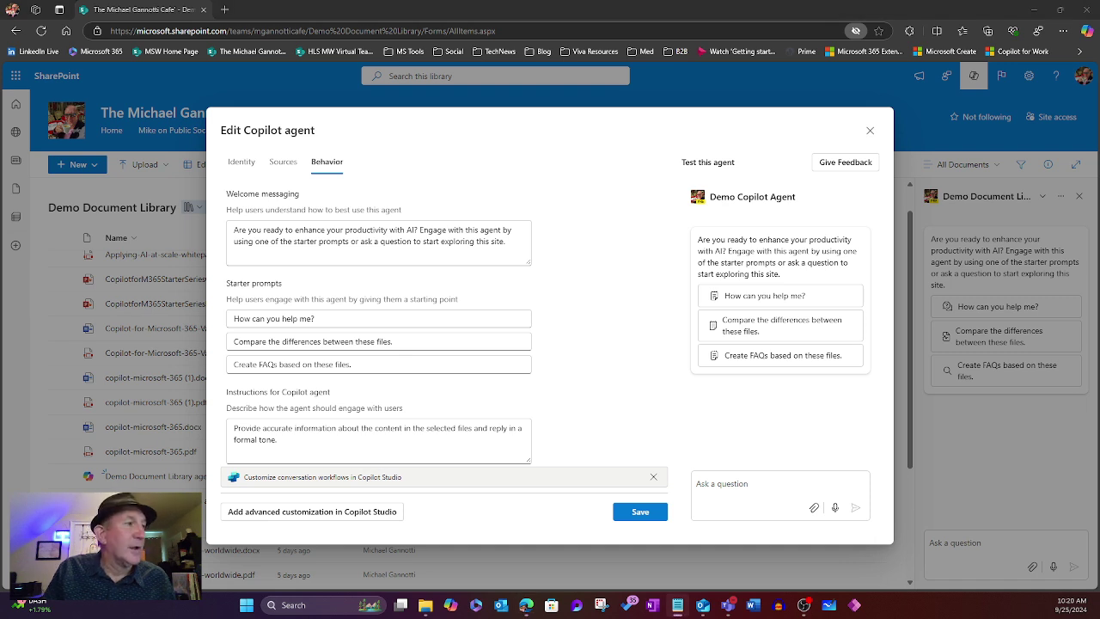
{"action": "left_click", "coordinate": [397, 242]}
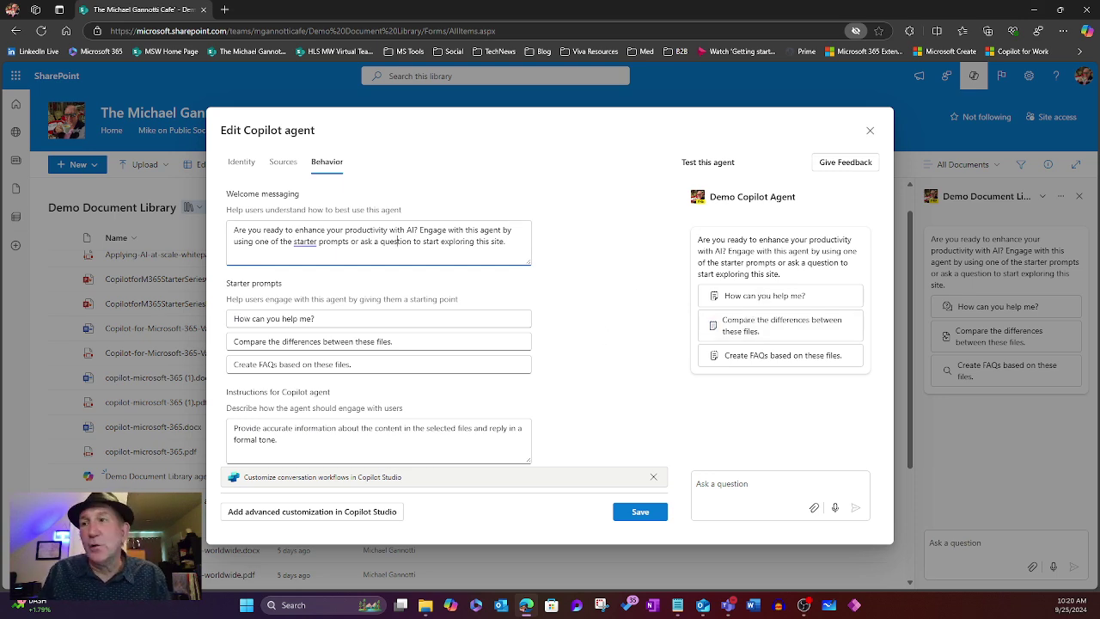
{"action": "key", "text": "alt+Tab"}
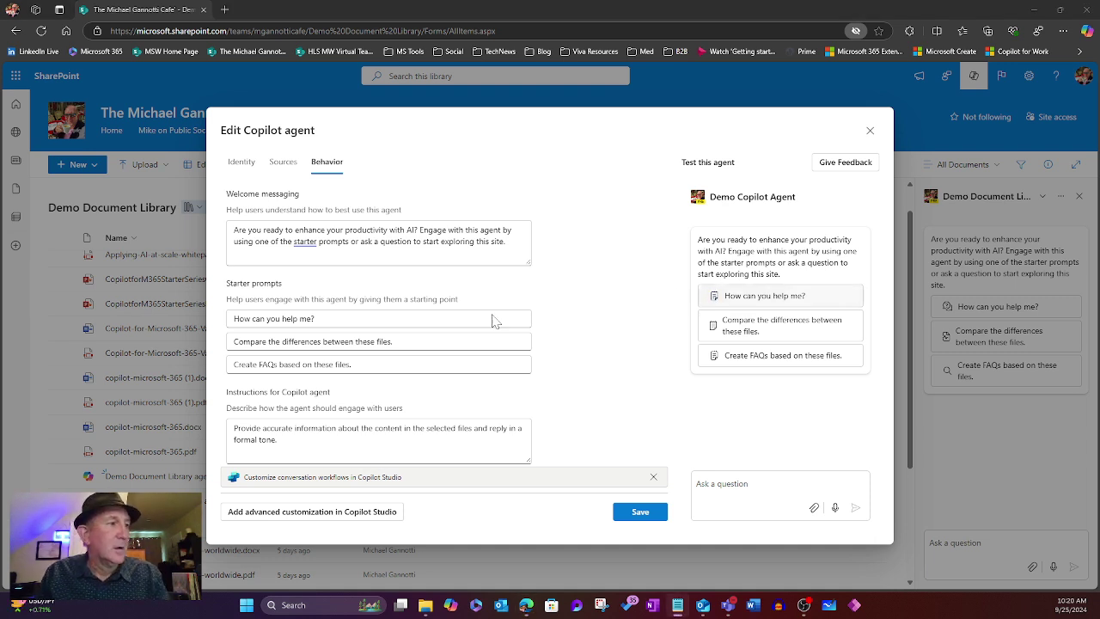
{"action": "left_click", "coordinate": [379, 318]}
{"action": "key", "text": "ctrl+a"}
{"action": "type", "text": "Provide a detailed summary of what Copilot is, how to deploy it, and how to extend it"}
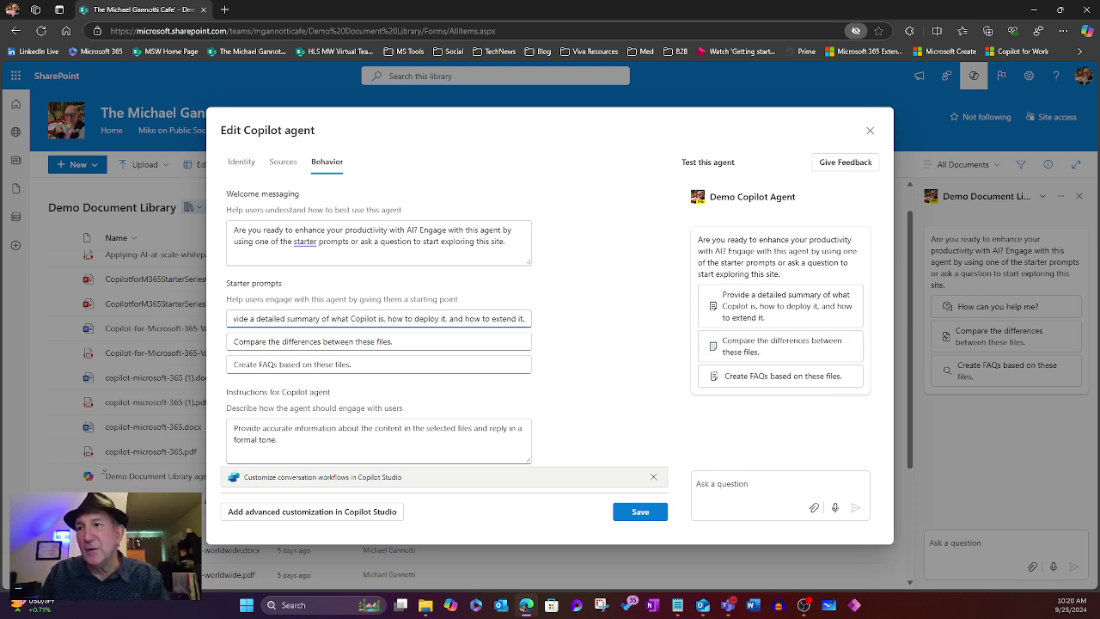
- Replace the second starter prompt with the repository comparison prompt
{"action": "key", "text": "alt+Tab"}
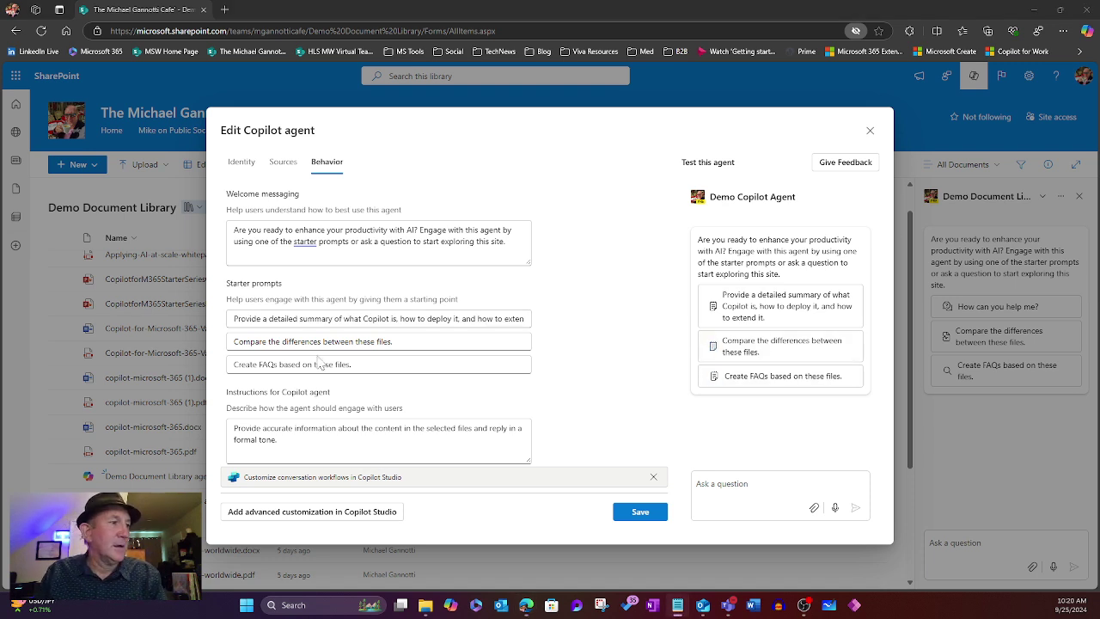
{"action": "left_click_drag", "start_coordinate": [397, 343], "coordinate": [222, 350]}
{"action": "type", "text": "Compare the differences between the files in this repository."}
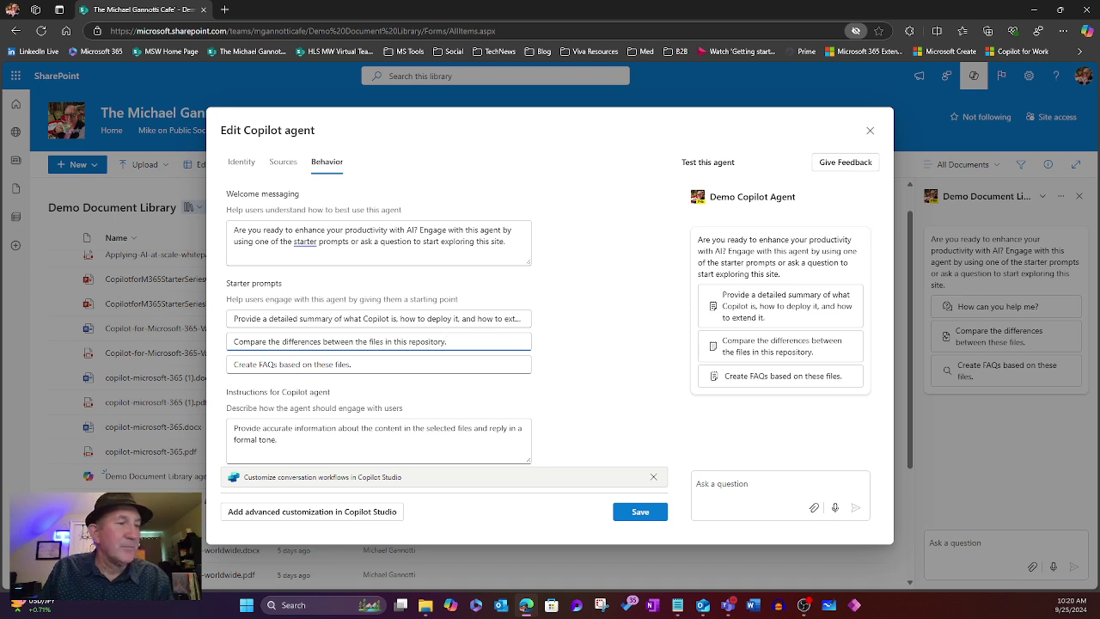
- Set the third starter prompt to 'Create FAQs based on the files in the Demo Document Library.'
{"action": "key", "text": "alt+Tab"}
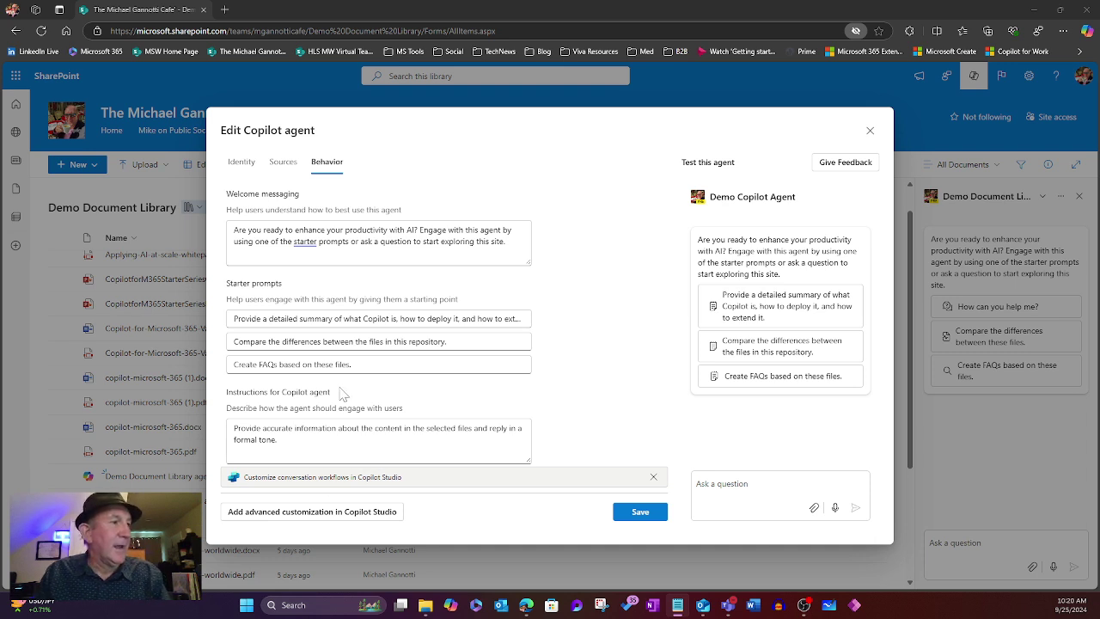
{"action": "left_click_drag", "start_coordinate": [352, 364], "coordinate": [226, 373]}
{"action": "key", "text": "ctrl+v"}
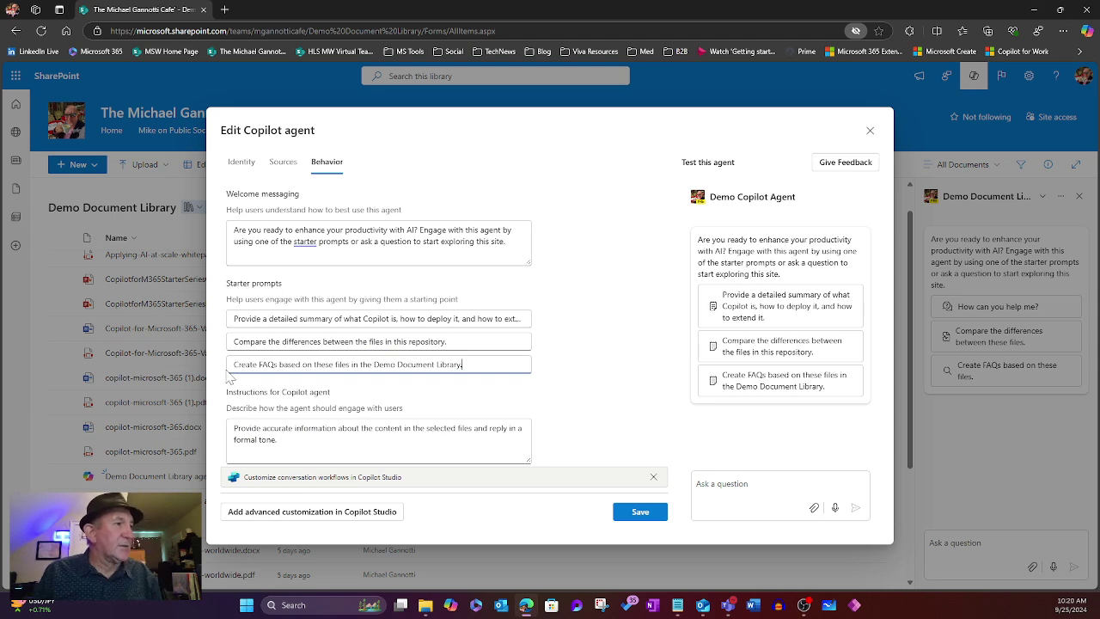
{"action": "left_click", "coordinate": [334, 365]}
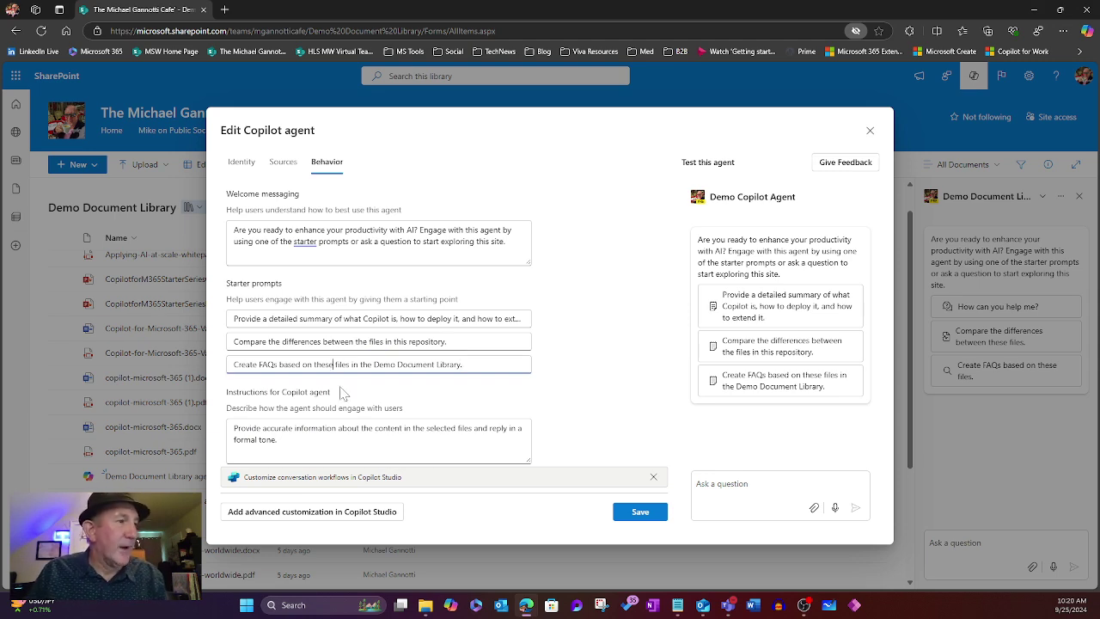
{"action": "key", "text": "BackSpace"}
{"action": "key", "text": "BackSpace"}
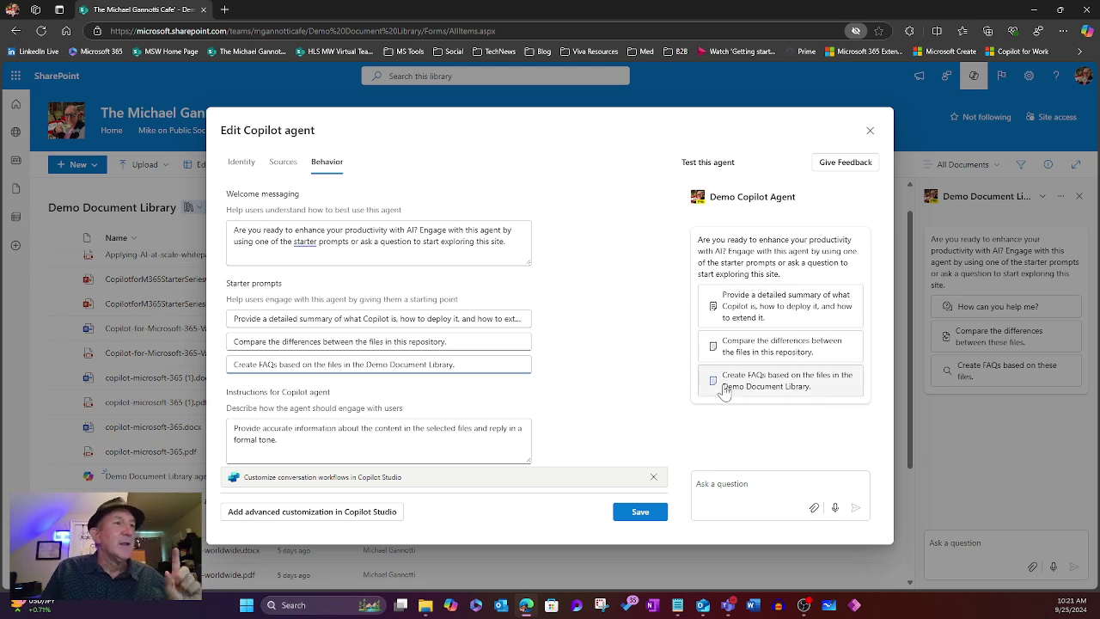
{"action": "left_click", "coordinate": [283, 163]}
{"action": "left_click", "coordinate": [242, 163]}
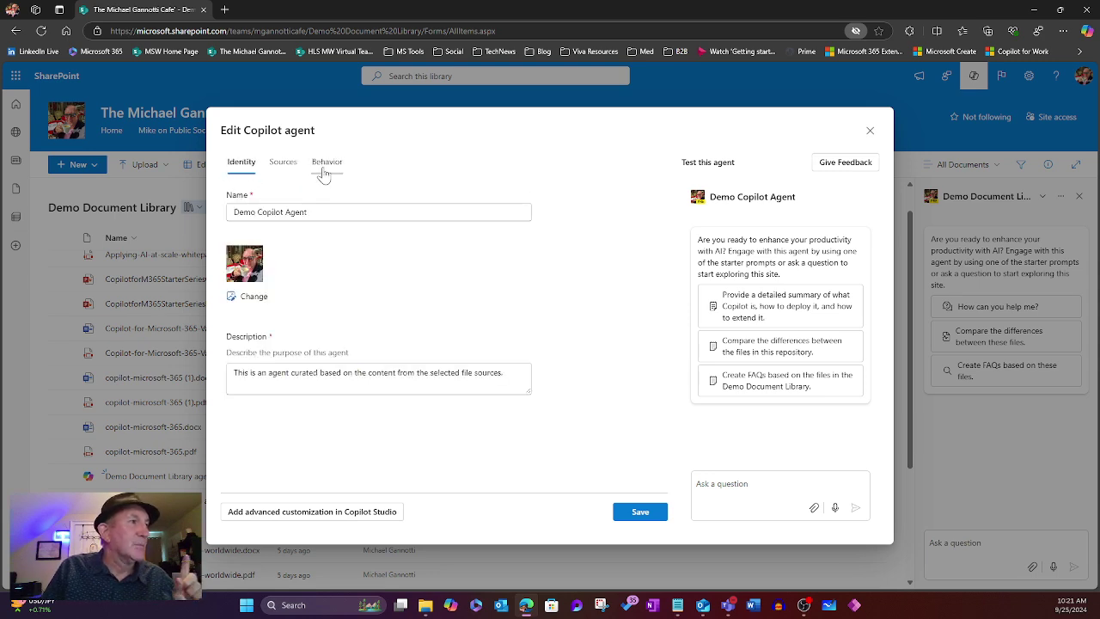
{"action": "left_click", "coordinate": [327, 163]}
{"action": "left_click", "coordinate": [739, 486]}
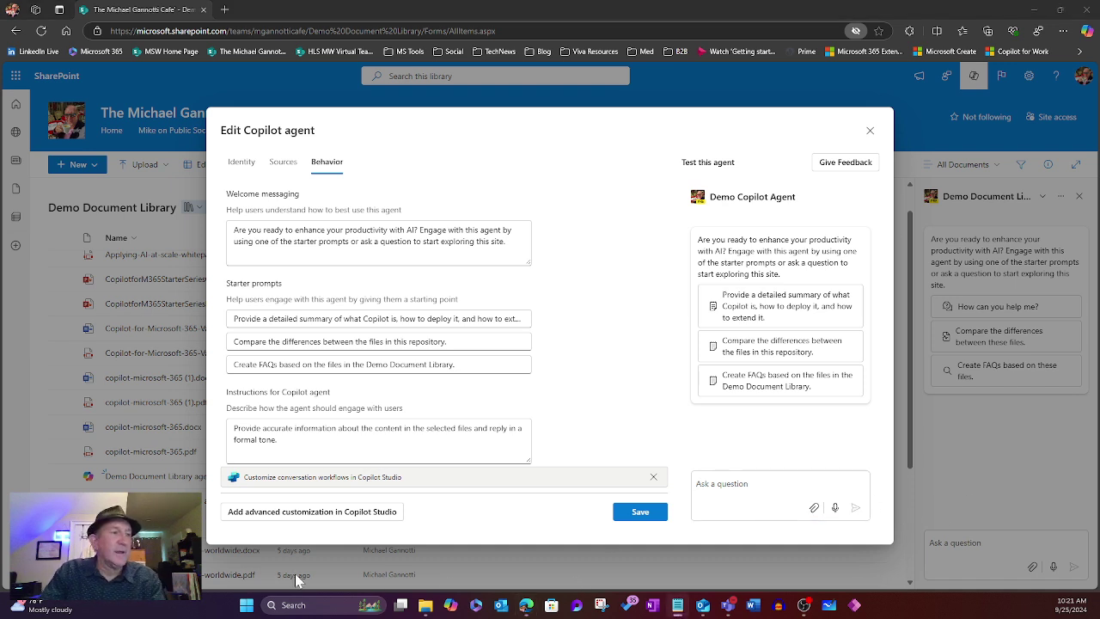
- Ask the test preview 'Create FAQs based on the files in the Demo Document Library.'
{"action": "left_click", "coordinate": [756, 502]}
{"action": "type", "text": "Create FAQs based on these files in the Demo Document Library."}
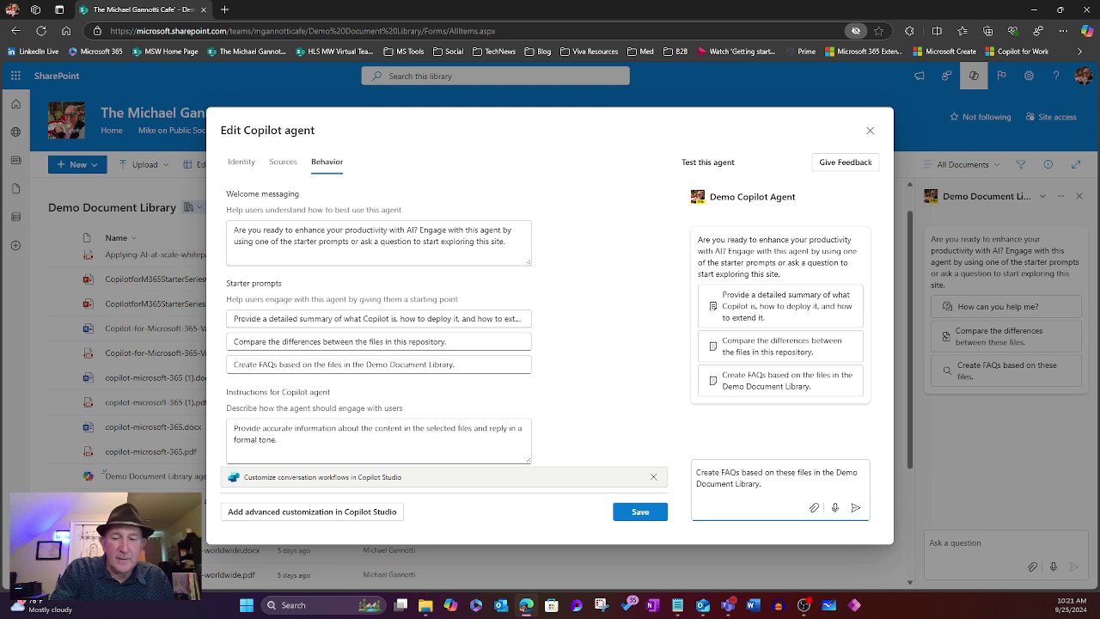
{"action": "left_click", "coordinate": [795, 471]}
{"action": "key", "text": "BackSpace"}
{"action": "key", "text": "BackSpace"}
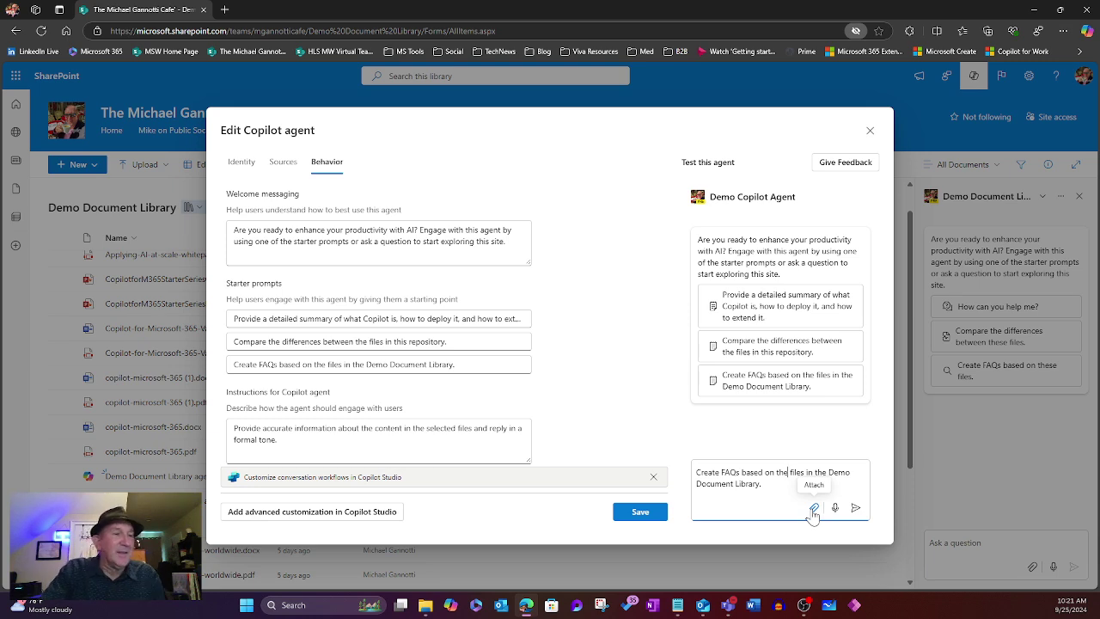
{"action": "left_click", "coordinate": [856, 512]}
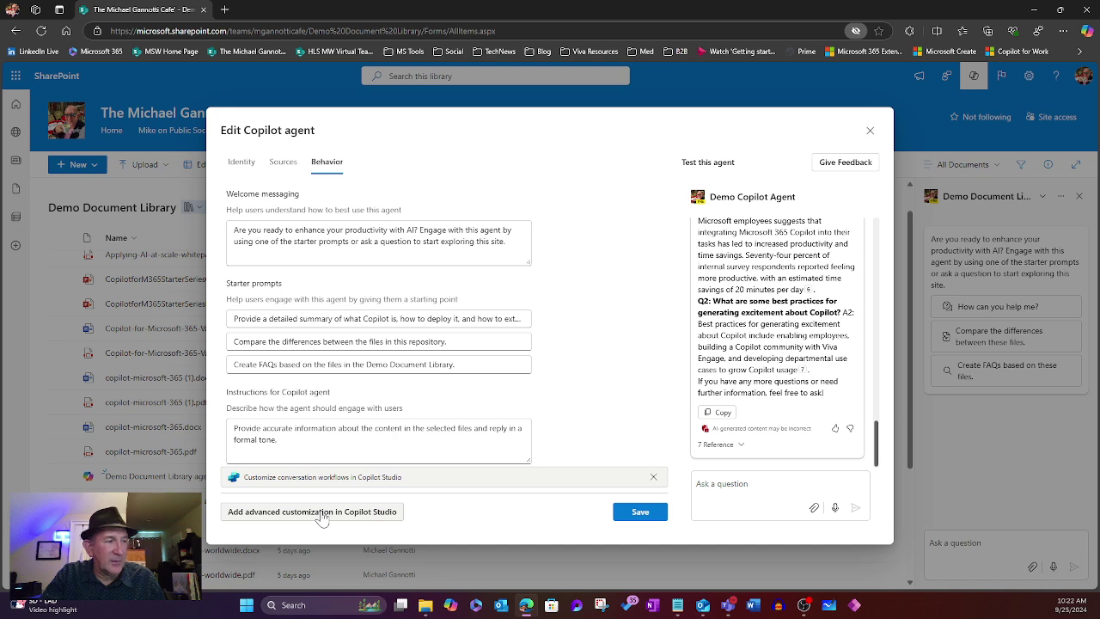
- Check the Copilot Studio customization notice, then save the agent and close the editor
{"action": "left_click", "coordinate": [323, 514]}
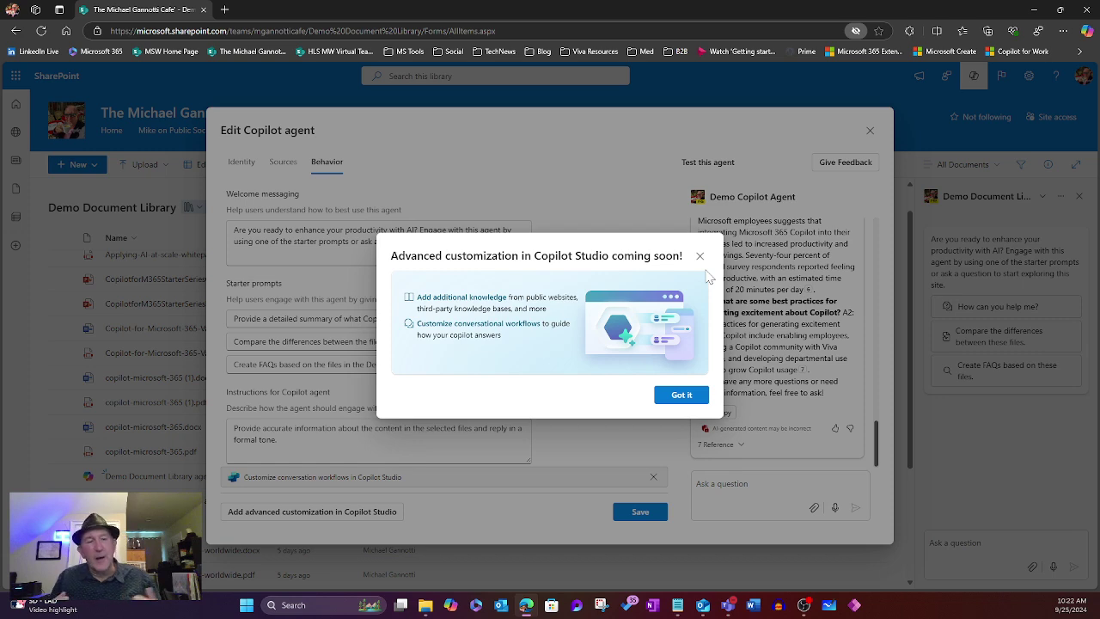
{"action": "left_click", "coordinate": [681, 394]}
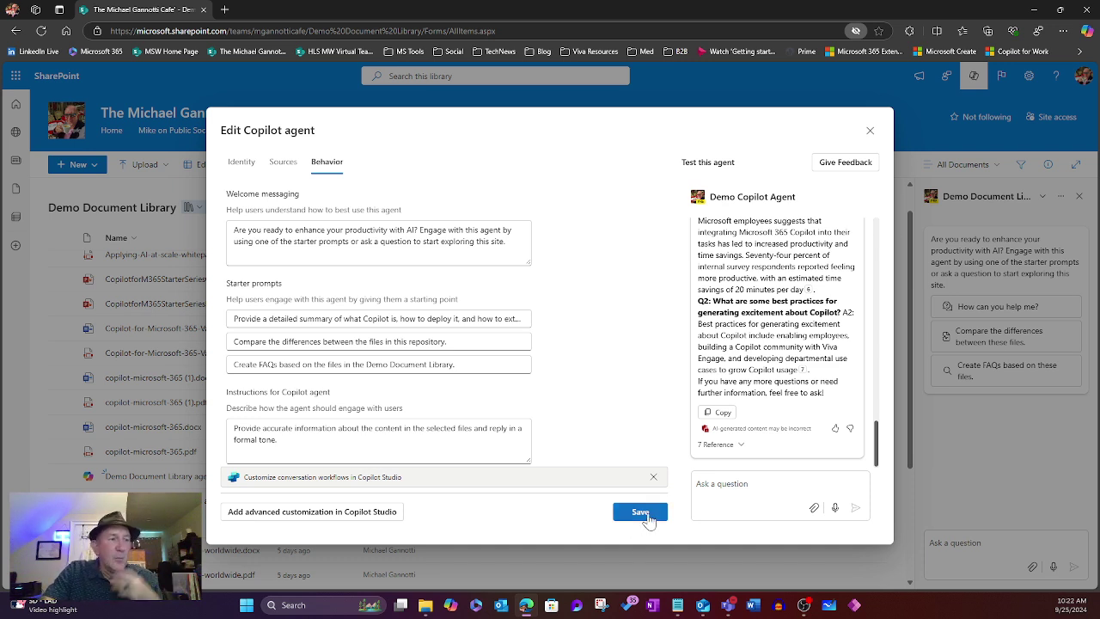
{"action": "left_click", "coordinate": [646, 517]}
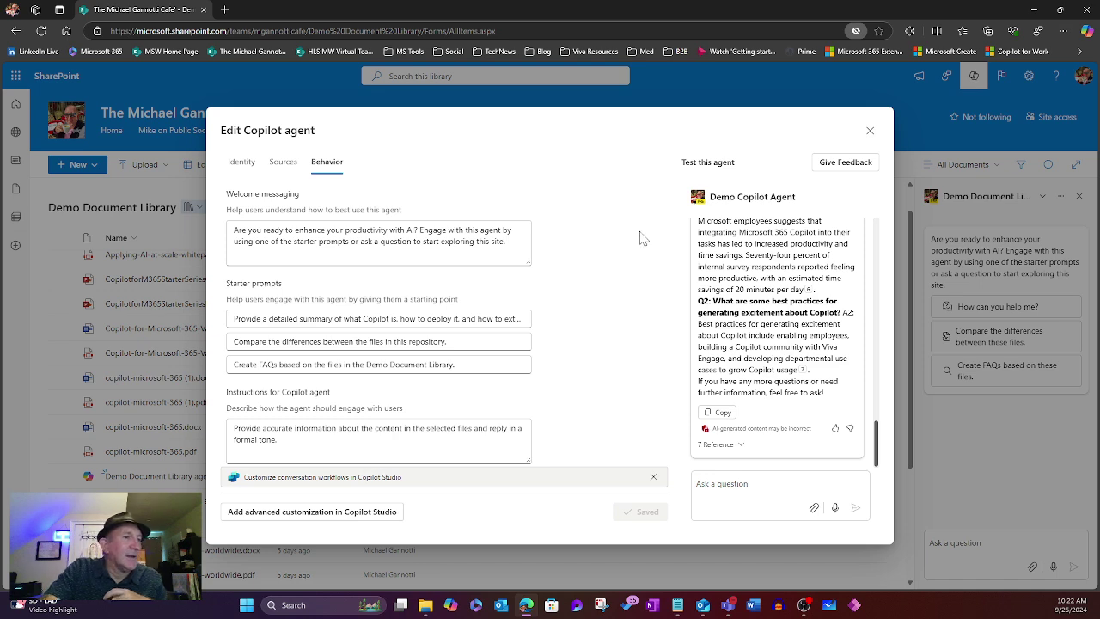
{"action": "left_click", "coordinate": [871, 131]}
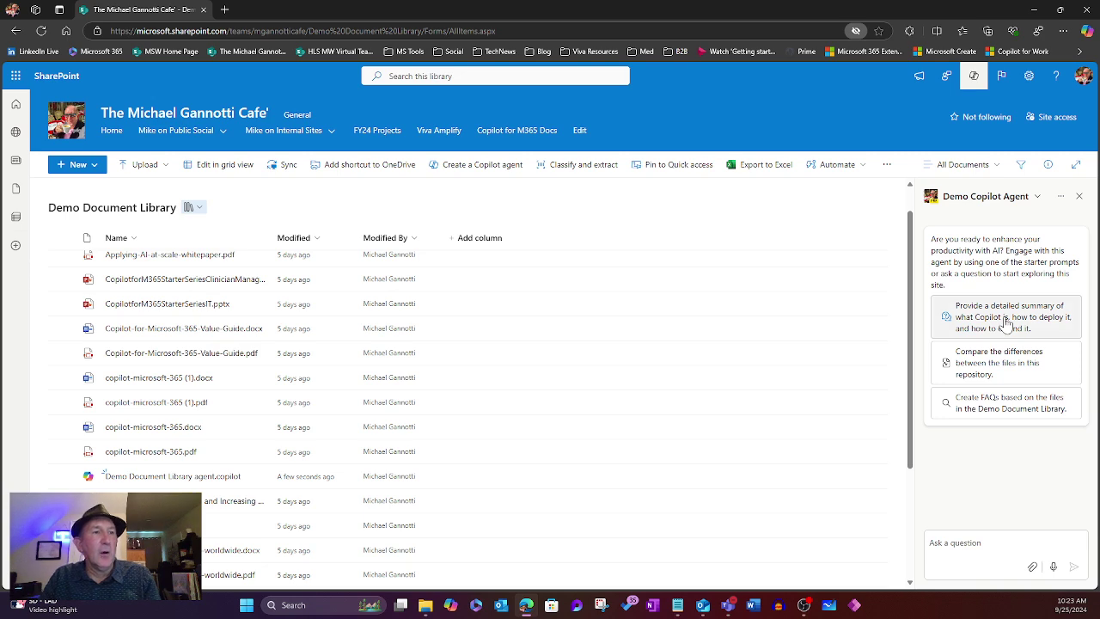
- Ask the agent the detailed-summary starter prompt about deploying and extending Microsoft 365 Copilot
{"action": "left_click", "coordinate": [1006, 324]}
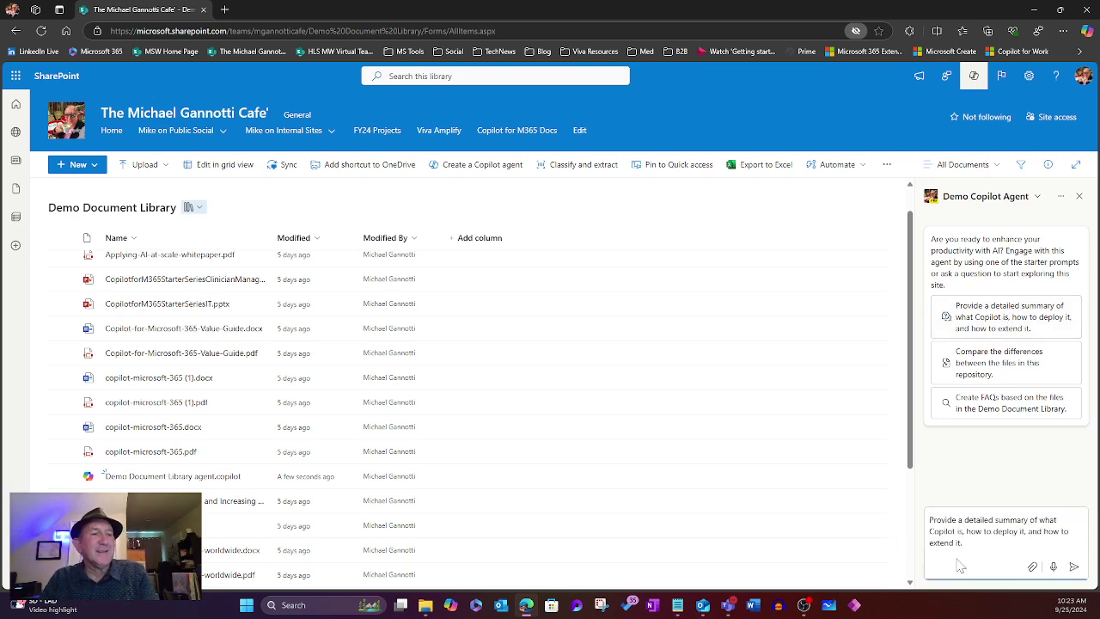
{"action": "left_click", "coordinate": [1074, 566]}
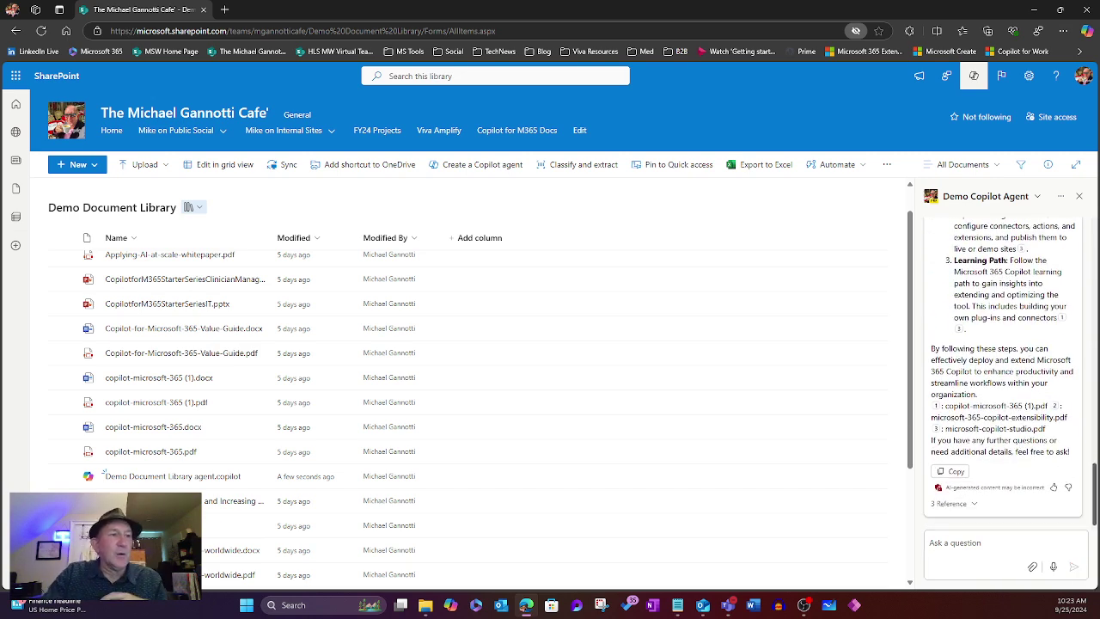
{"action": "mouse_move", "coordinate": [937, 433]}
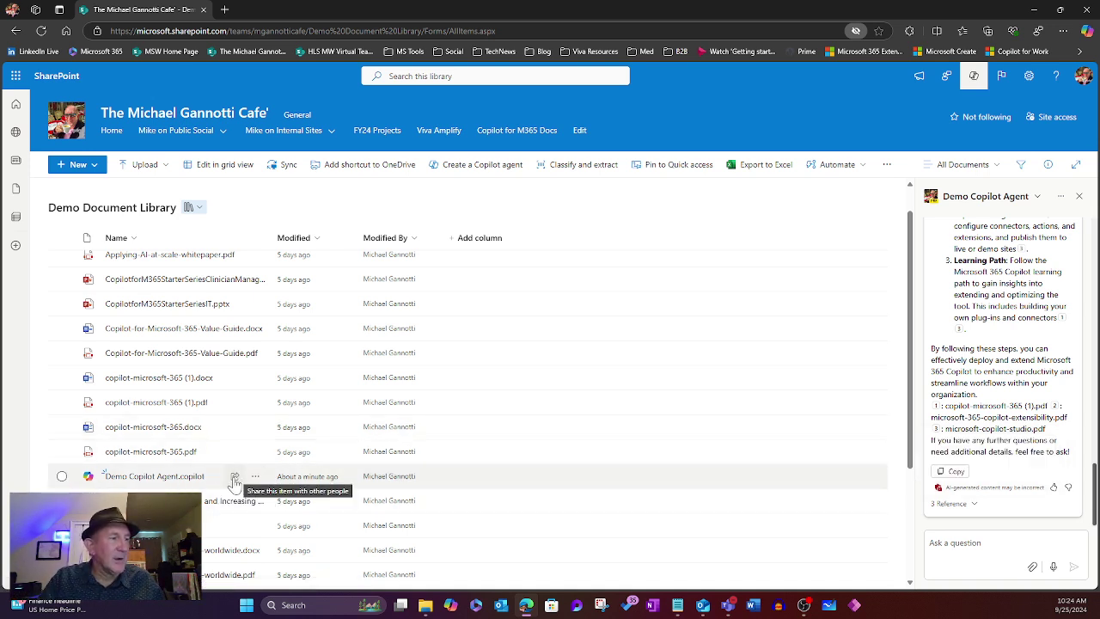
- Copy a sharing link to the agent's .copilot file and open it in a new browser tab
{"action": "mouse_move", "coordinate": [237, 481]}
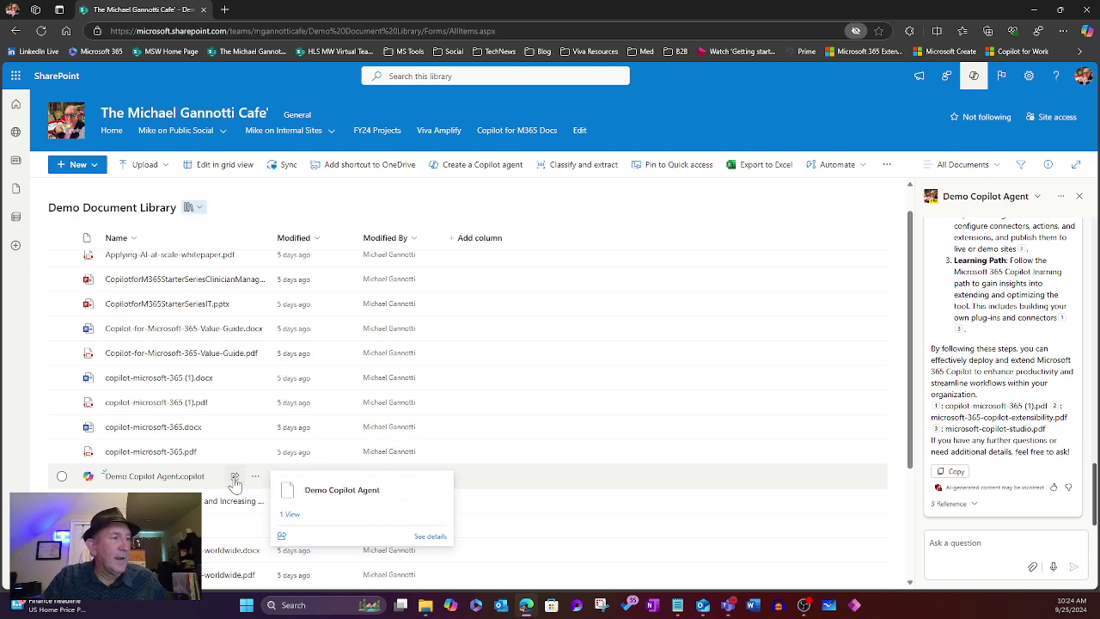
{"action": "left_click", "coordinate": [235, 478]}
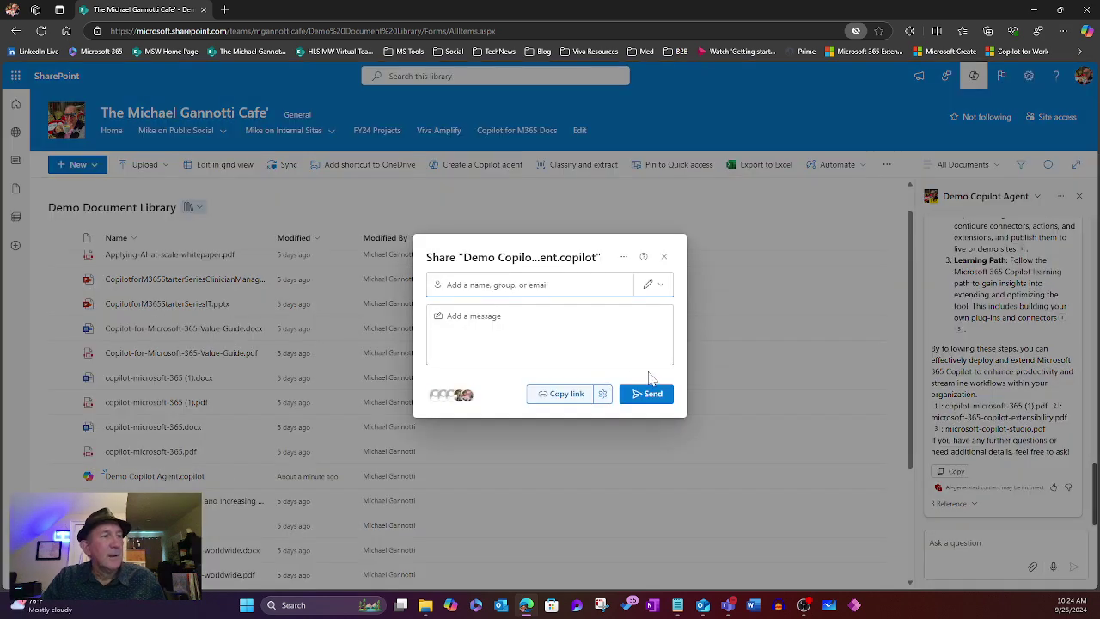
{"action": "left_click", "coordinate": [567, 396]}
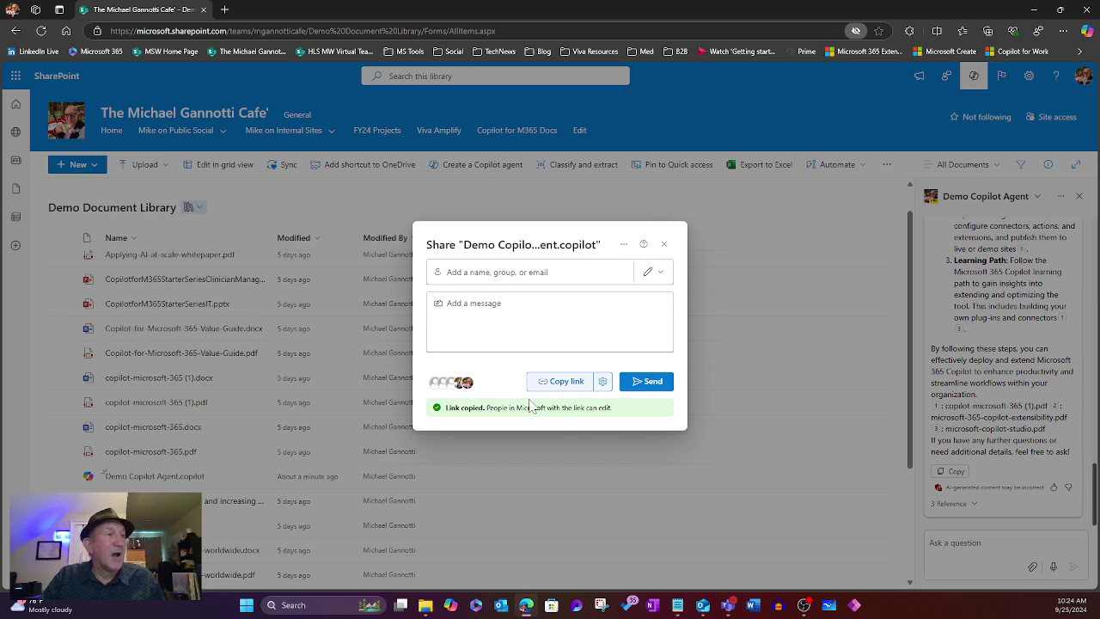
{"action": "left_click", "coordinate": [224, 9]}
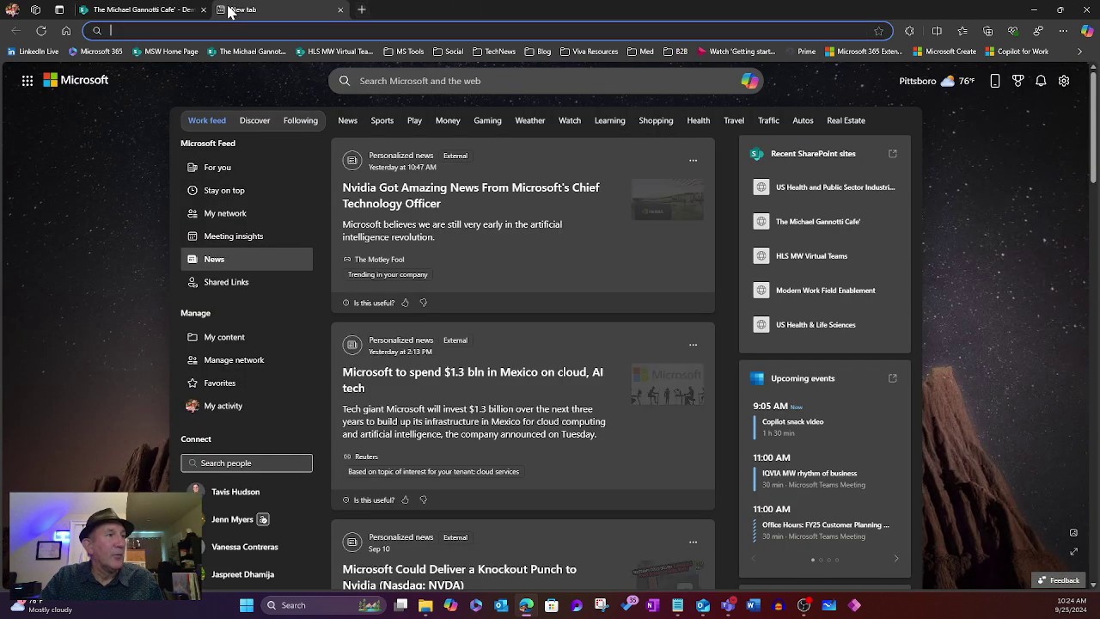
{"action": "key", "text": "ctrl+v"}
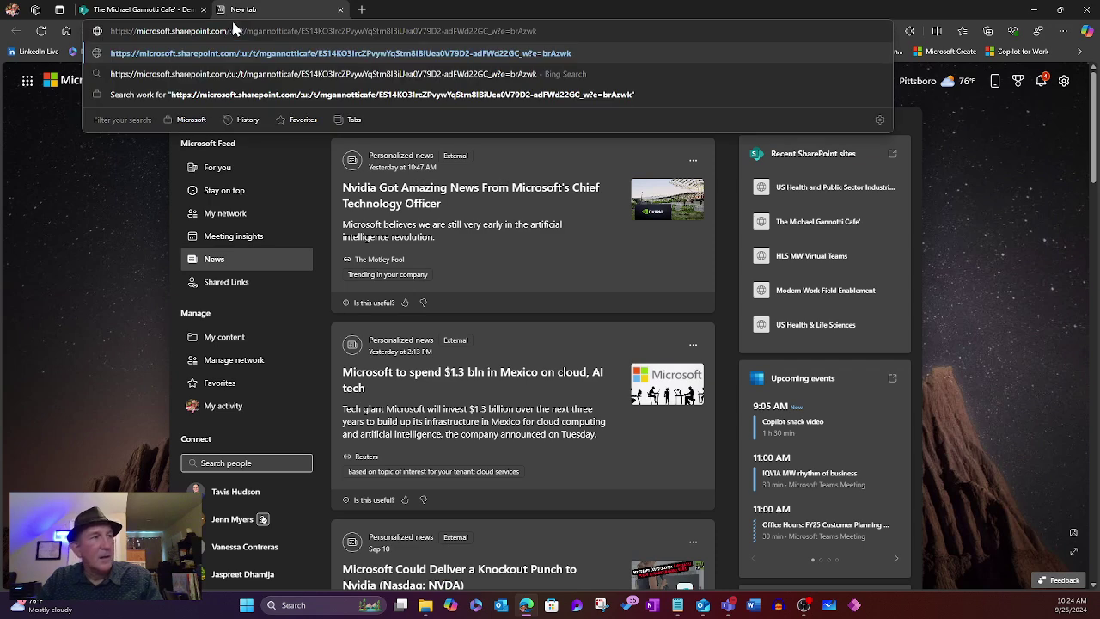
{"action": "key", "text": "Return"}
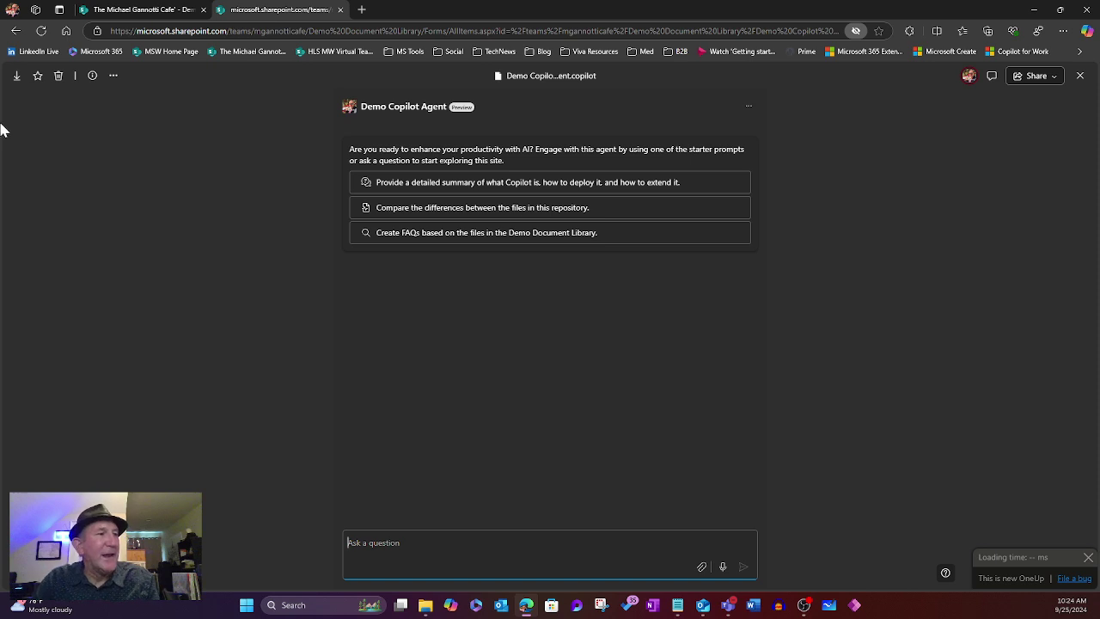
- Send the 'Compare the differences' starter prompt to get a file comparison citing 9 references
{"action": "left_click", "coordinate": [506, 213]}
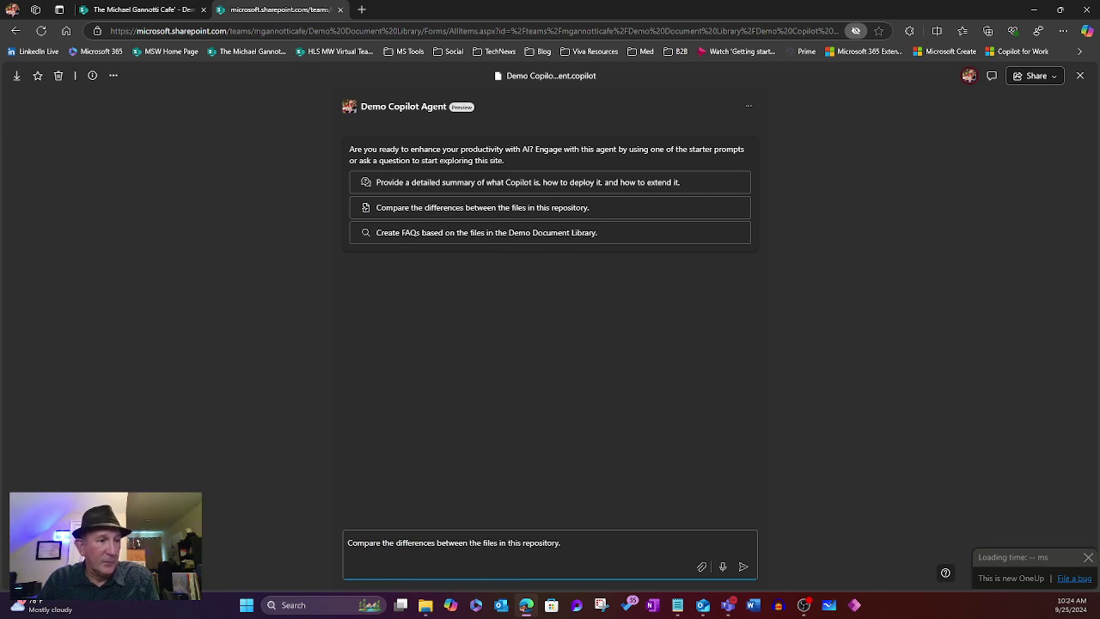
{"action": "left_click", "coordinate": [743, 569]}
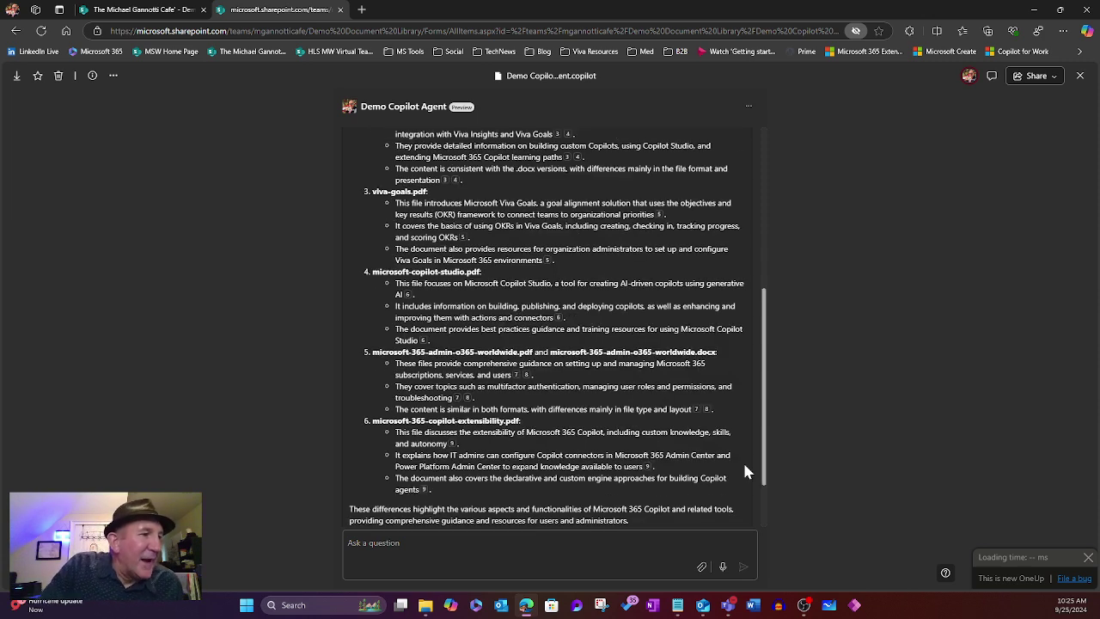
{"action": "mouse_move", "coordinate": [409, 390]}
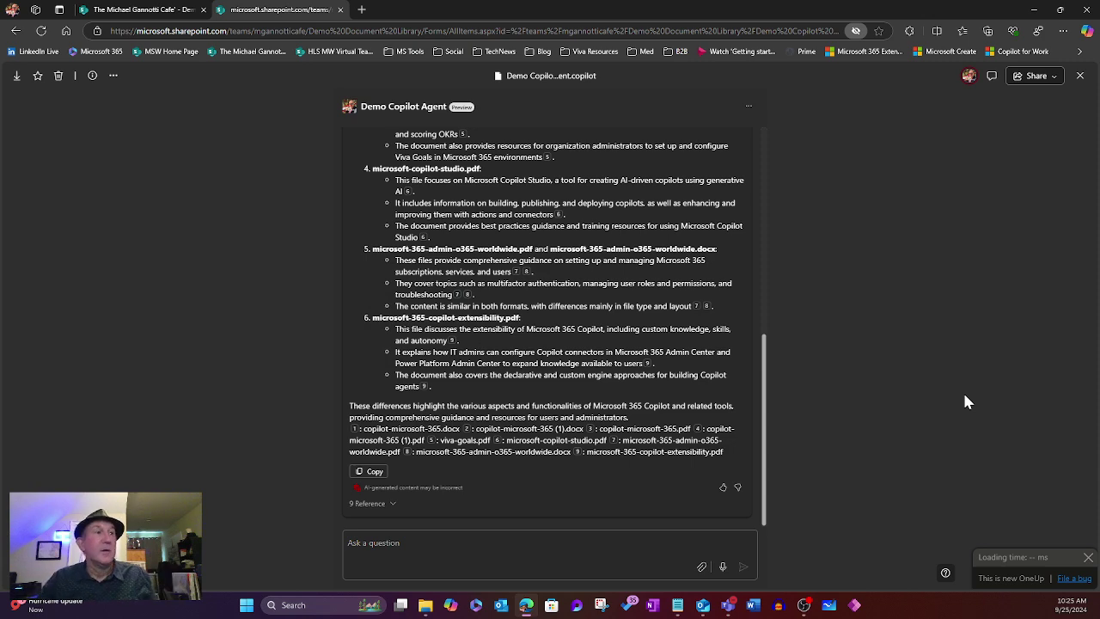
- Return to the Demo Document Library tab and dismiss the Share dialog
{"action": "left_click", "coordinate": [121, 11]}
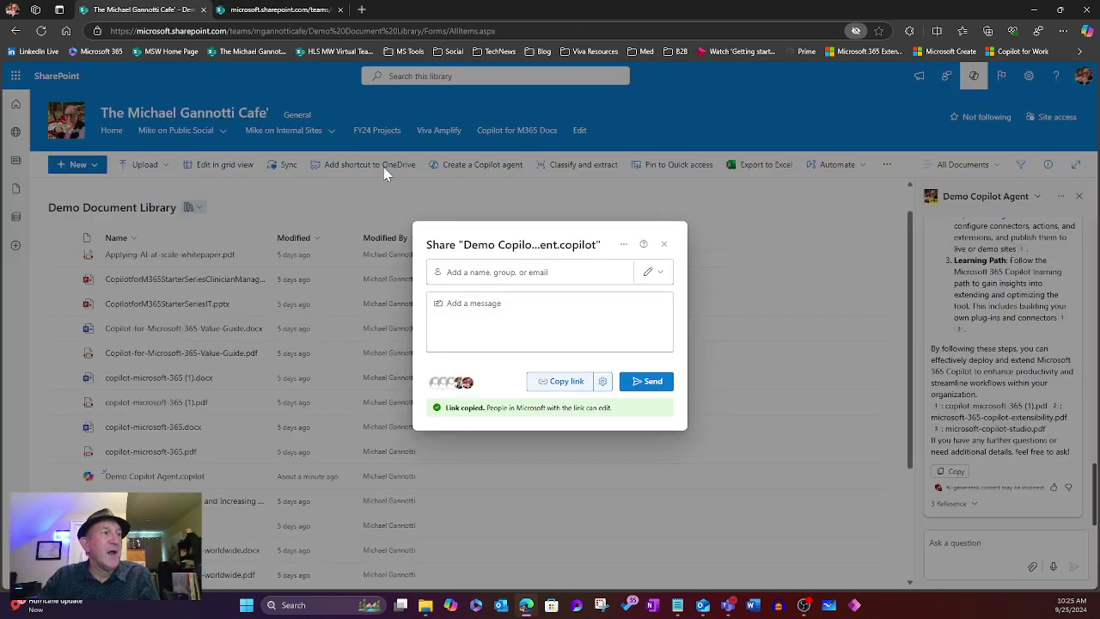
{"action": "left_click", "coordinate": [662, 246]}
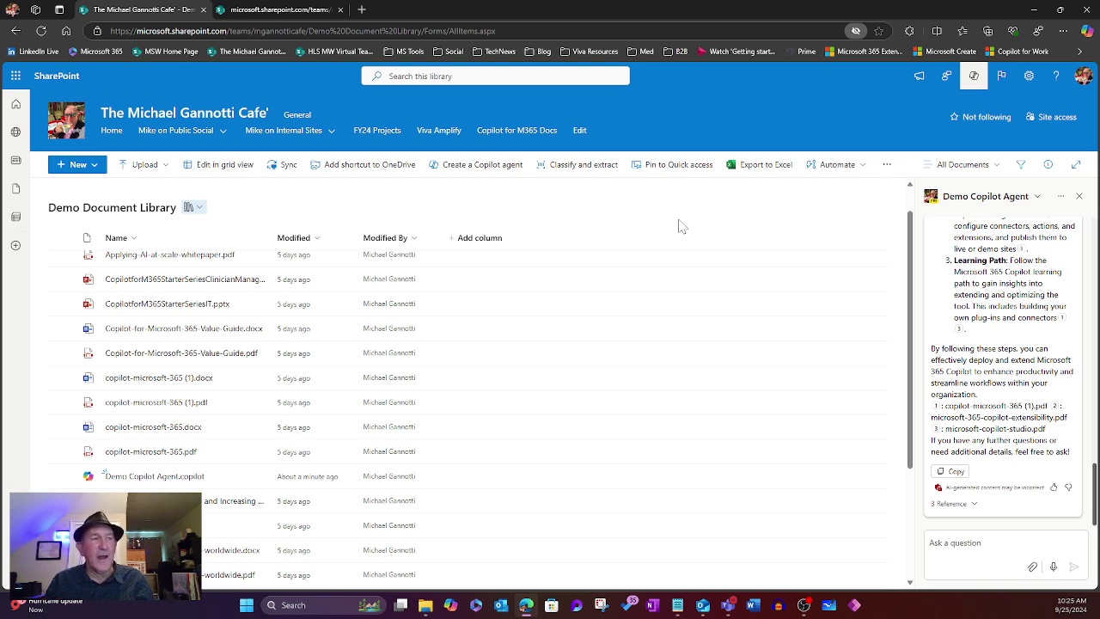
- Create a Demo Document Library agent and review its sources: the team site and the library
{"action": "left_click", "coordinate": [487, 172]}
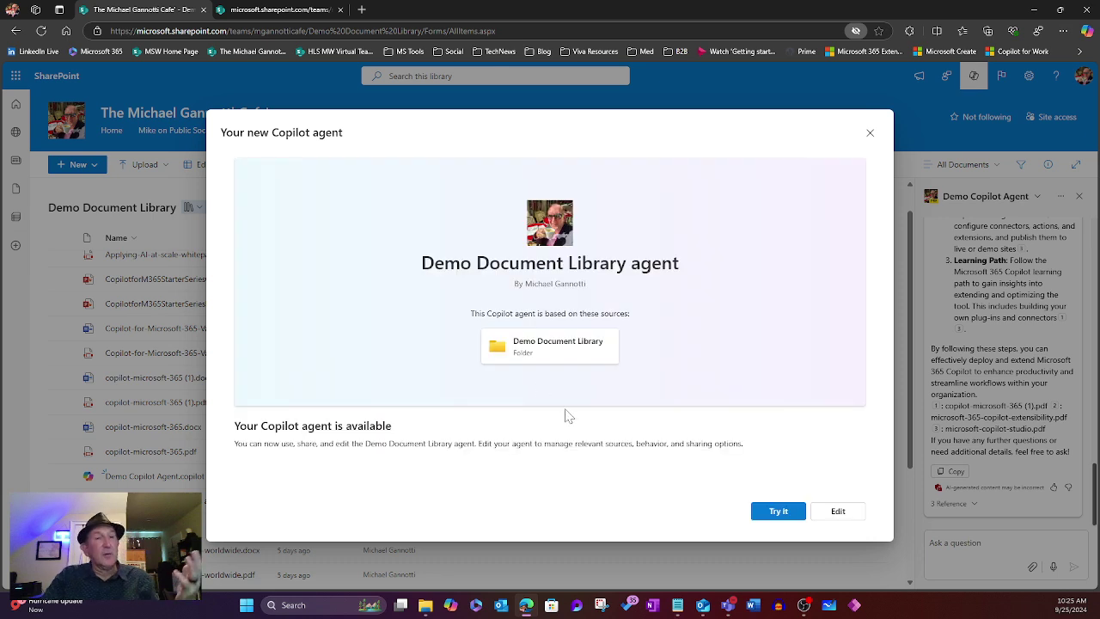
{"action": "left_click", "coordinate": [839, 513]}
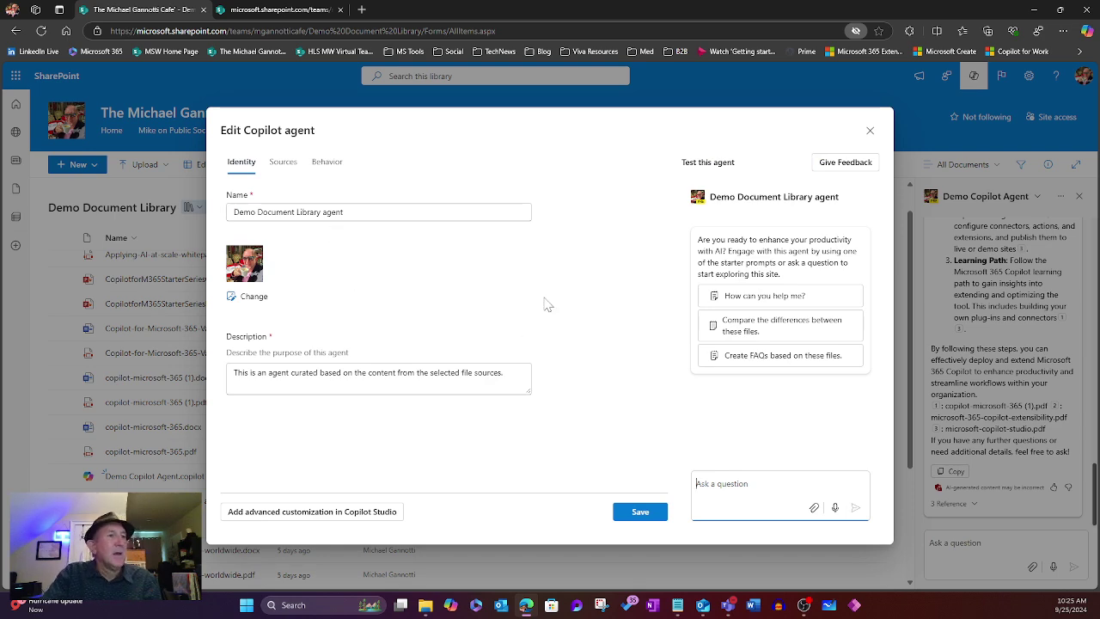
{"action": "left_click", "coordinate": [283, 163]}
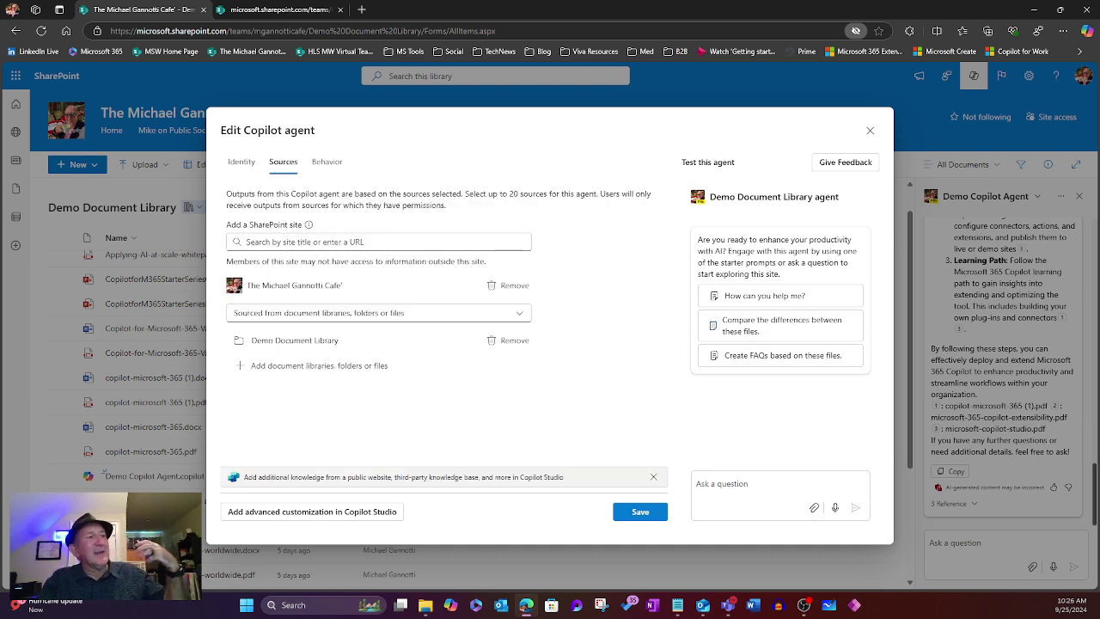